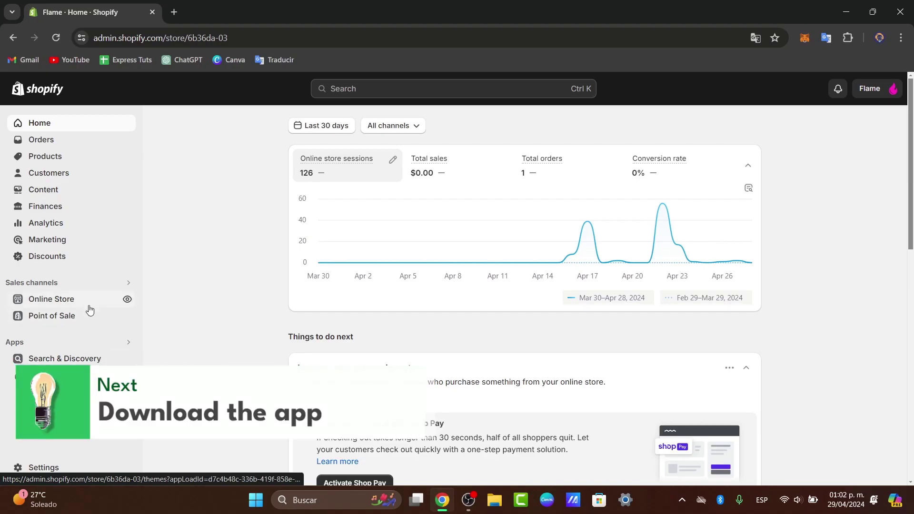
- Search for 'debutify' in the Shopify Admin Apps search and send it to the Shopify App Store
left_click(72, 342)
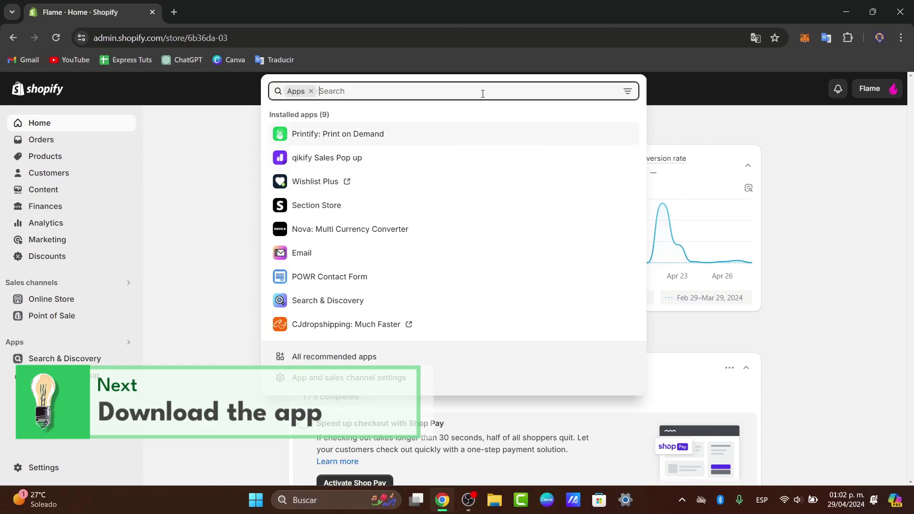
type("debutify")
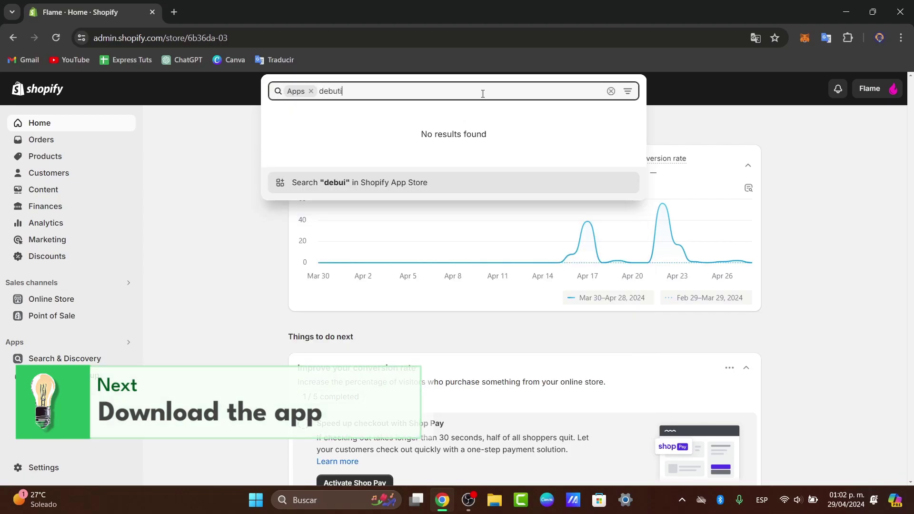
left_click(465, 183)
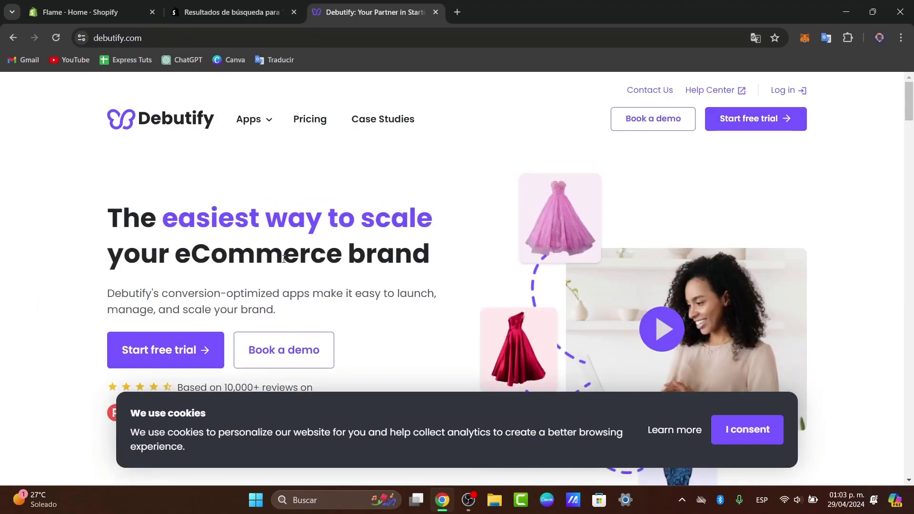
- Start a Debutify free trial, accept cookies, and fill in the saved full name, e-mail and a password
left_click(771, 111)
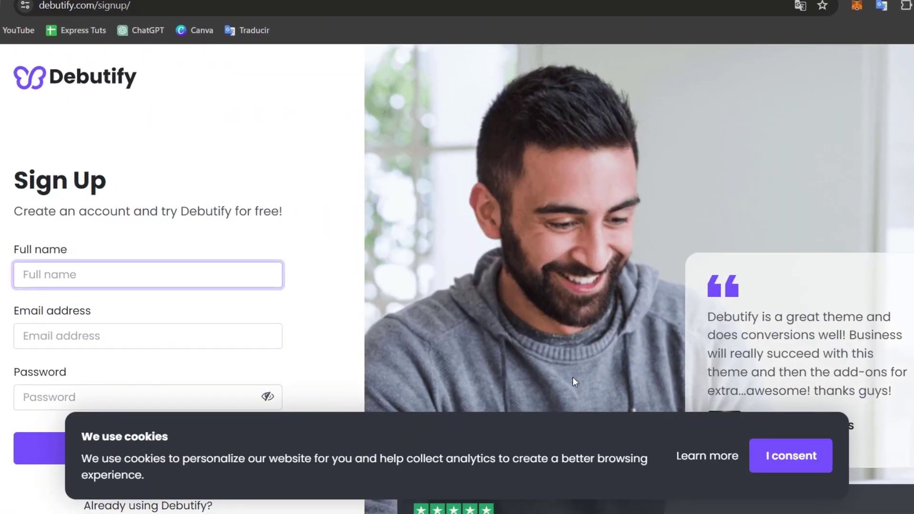
left_click(795, 461)
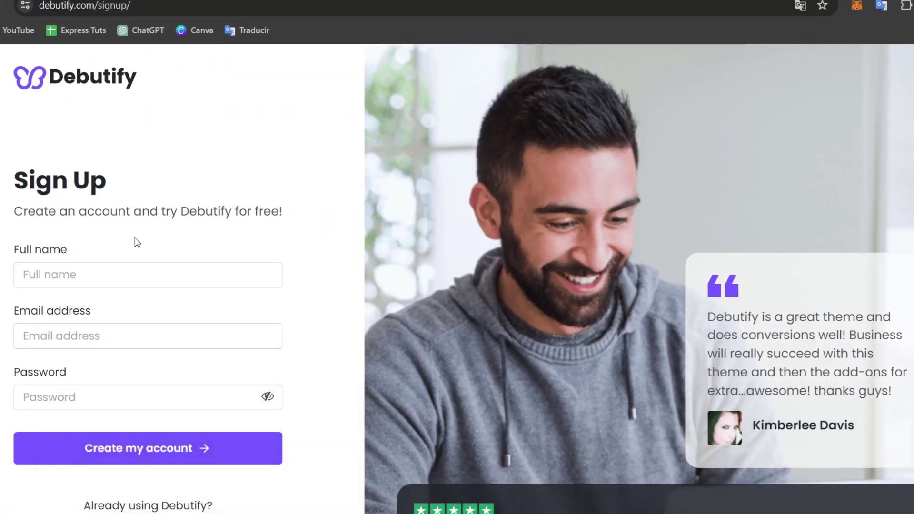
left_click(77, 272)
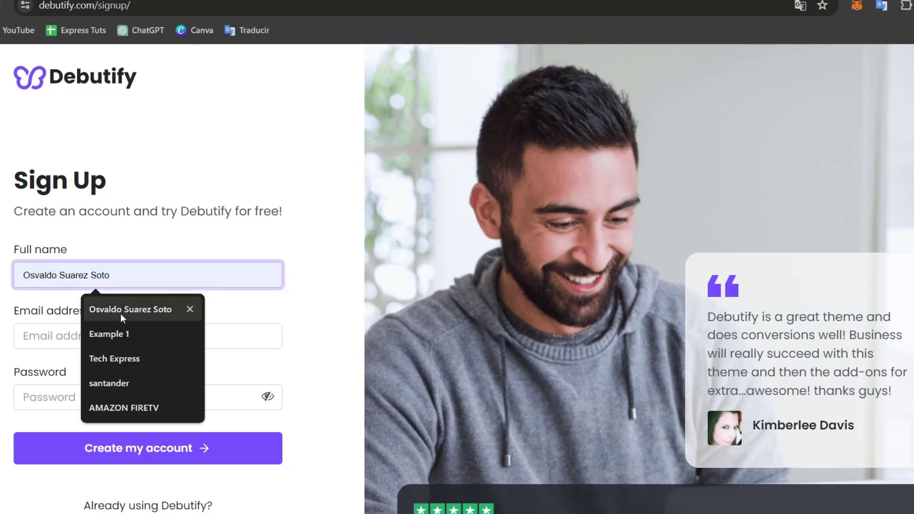
left_click(121, 313)
left_click(121, 344)
left_click(176, 392)
left_click(164, 394)
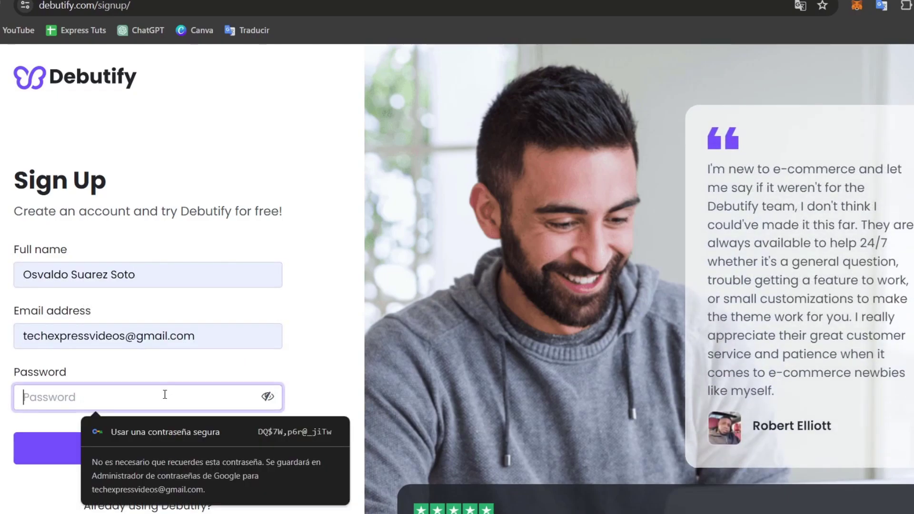
type("••")
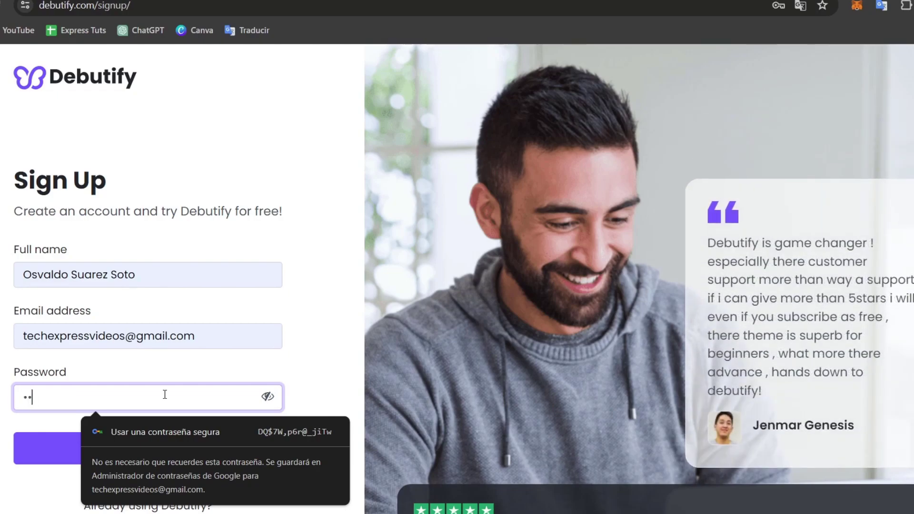
key("BackSpace")
key("BackSpace")
type("•")
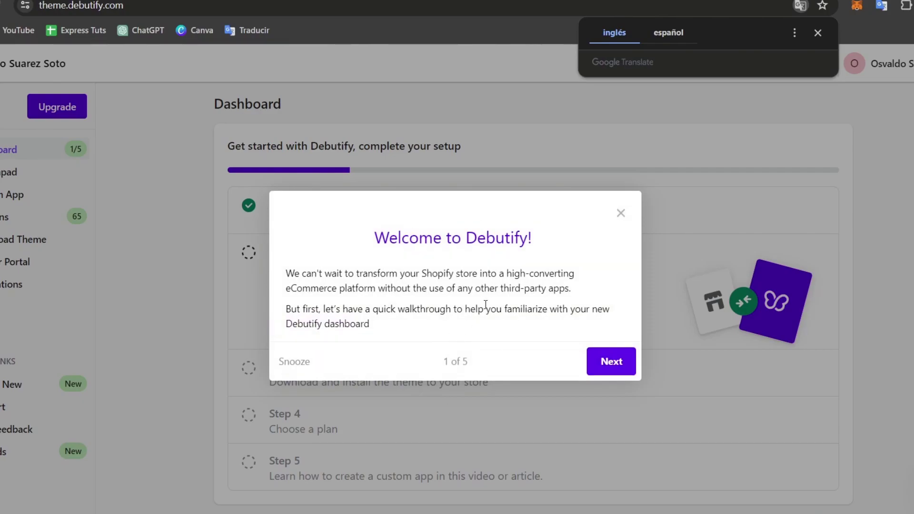
- Advance the Welcome to Debutify walkthrough, glance at the Shopify admin and signup tabs, then return
left_click(601, 366)
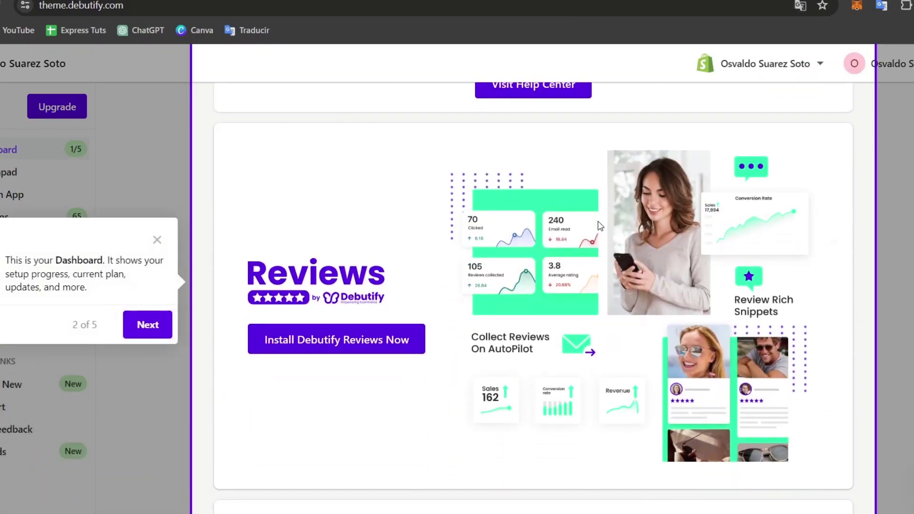
scroll(483, 269, "up", 10)
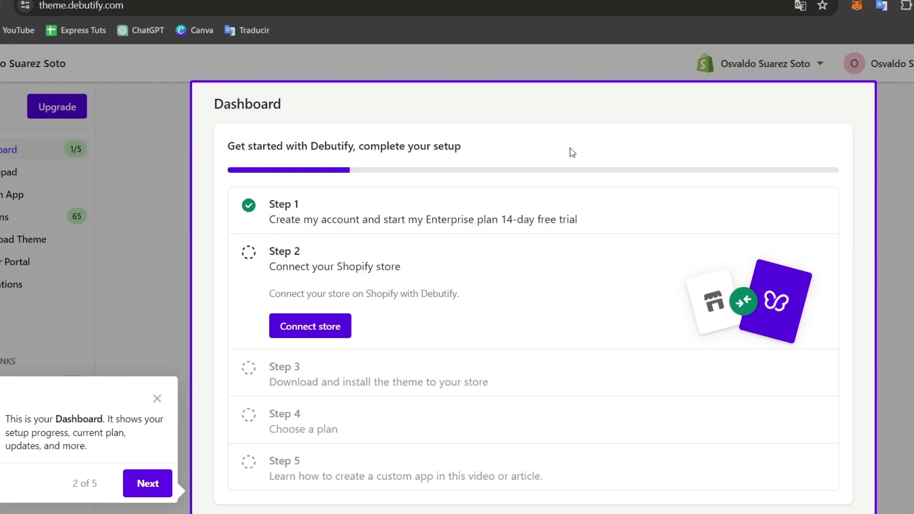
left_click(35, 1)
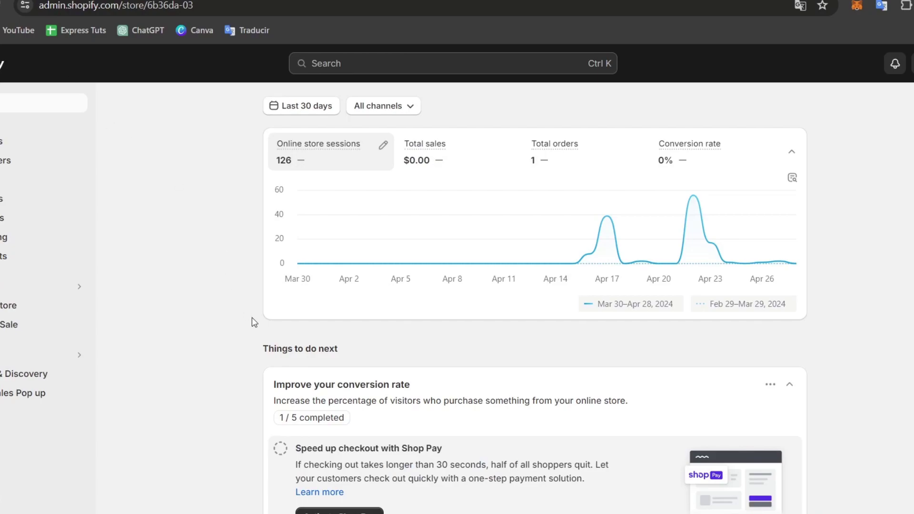
key("ctrl+Tab")
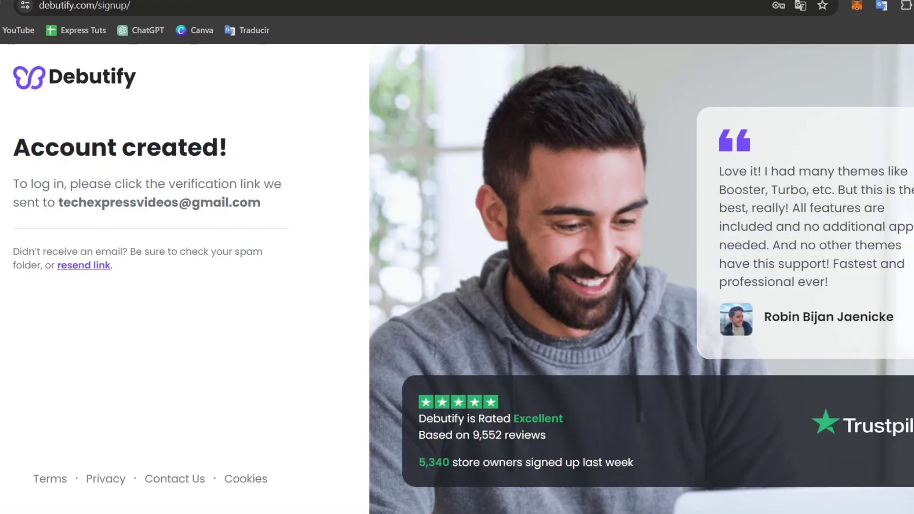
key("ctrl+Tab")
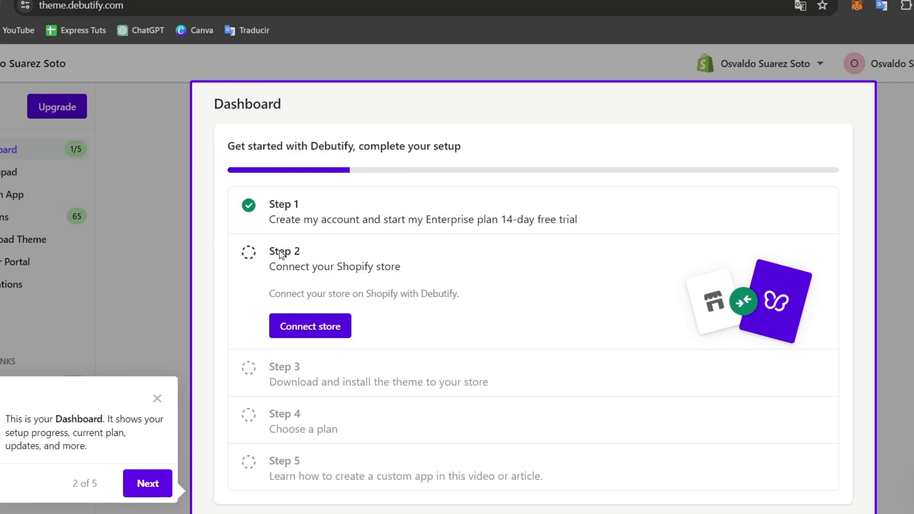
scroll(402, 281, "down", 10)
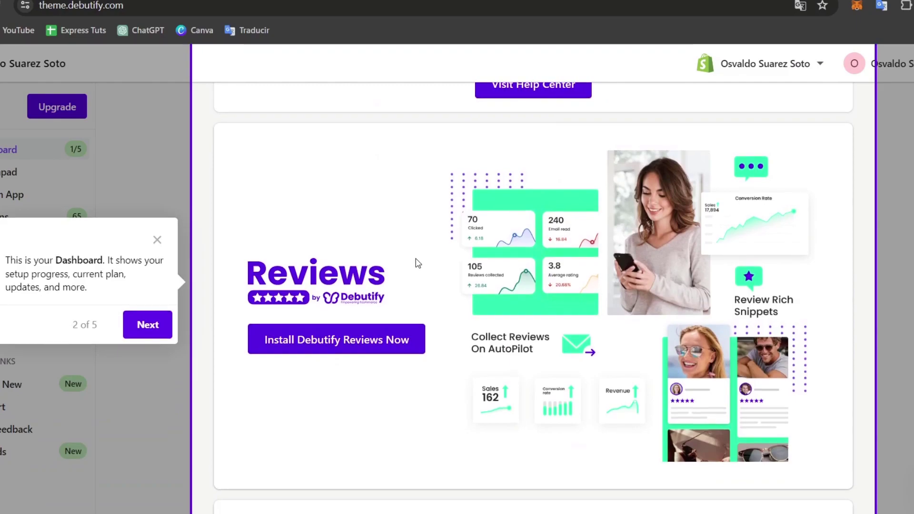
scroll(414, 262, "up", 10)
scroll(306, 336, "down", 10)
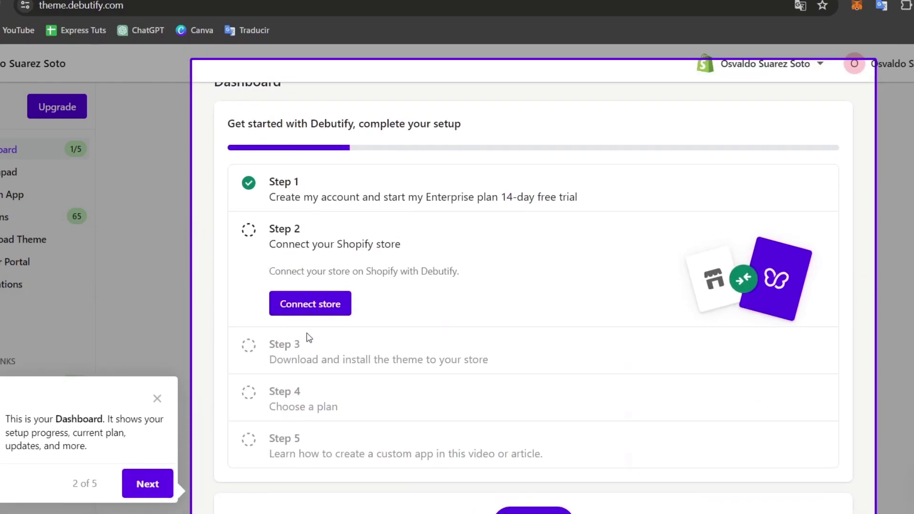
- Open the Connect store dialog and grab the storefront's web address from the online store
scroll(307, 337, "up", 10)
left_click(310, 326)
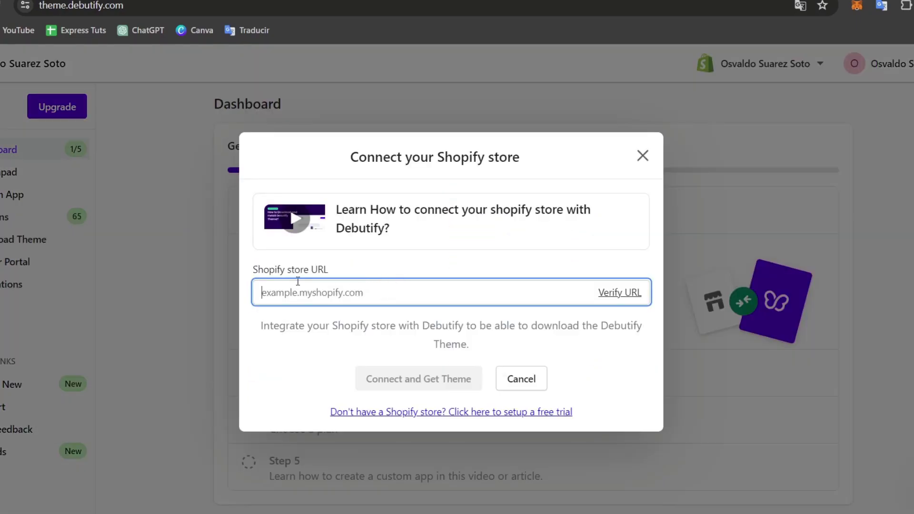
left_click_drag(264, 270, 333, 270)
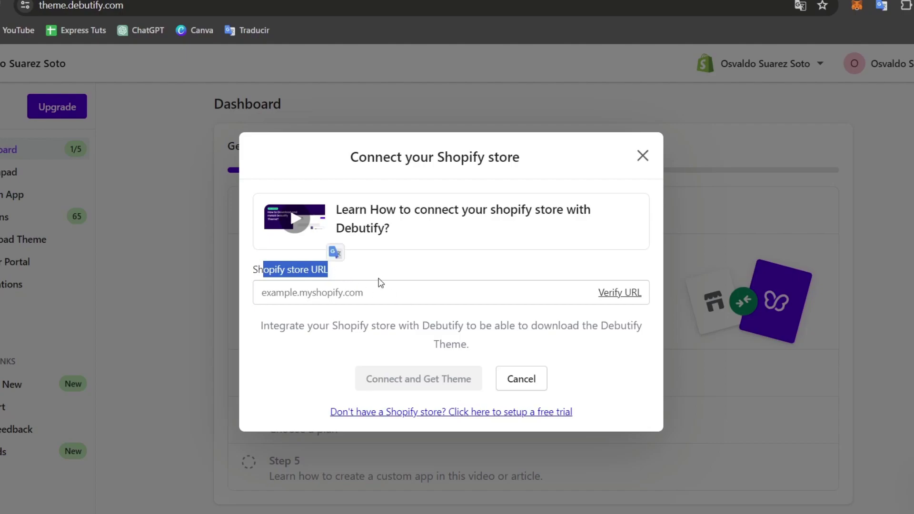
left_click(272, 2)
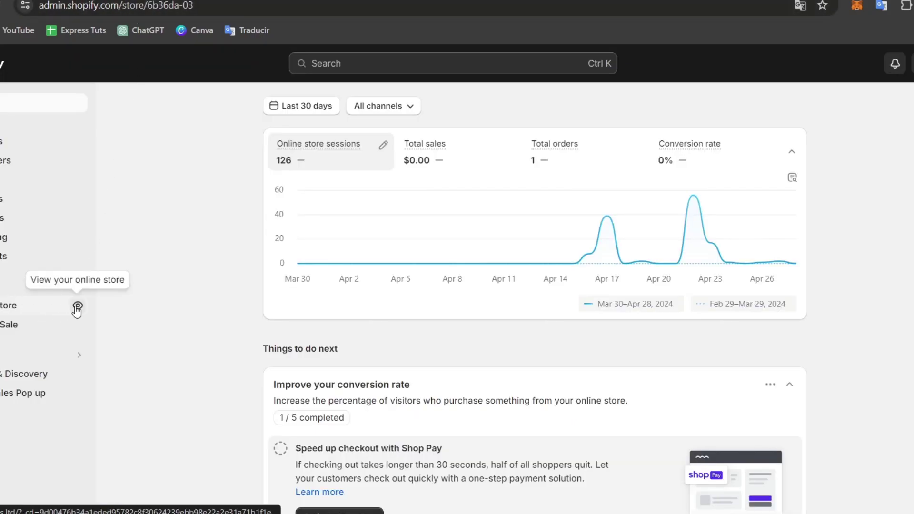
left_click(77, 307)
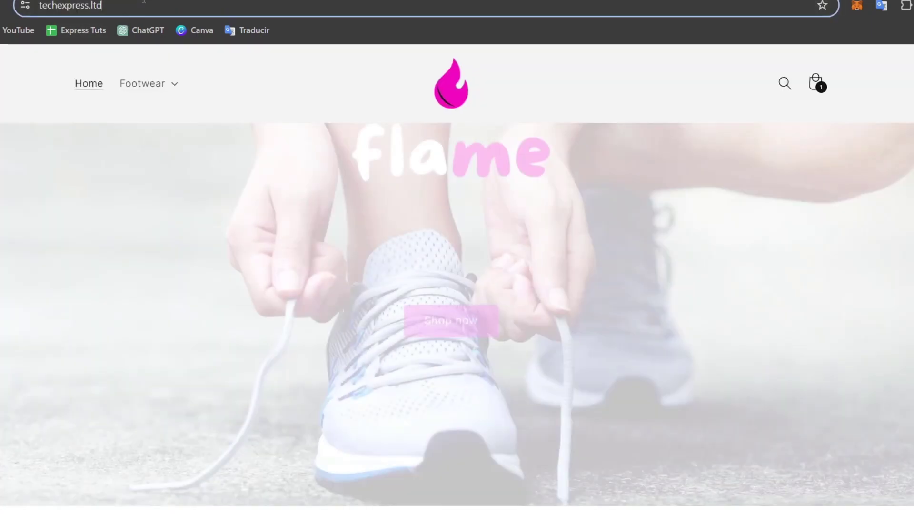
left_click(83, 5)
key("ctrl+c")
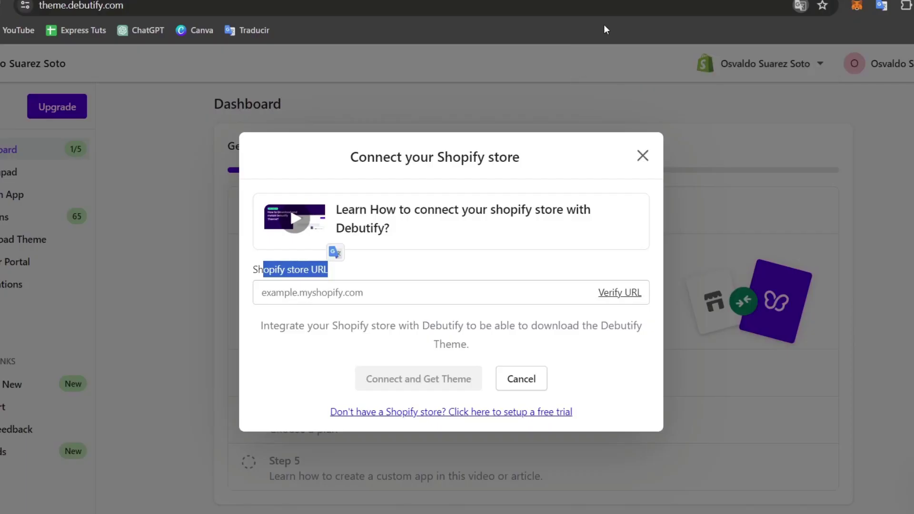
left_click(417, 298)
key("ctrl+v")
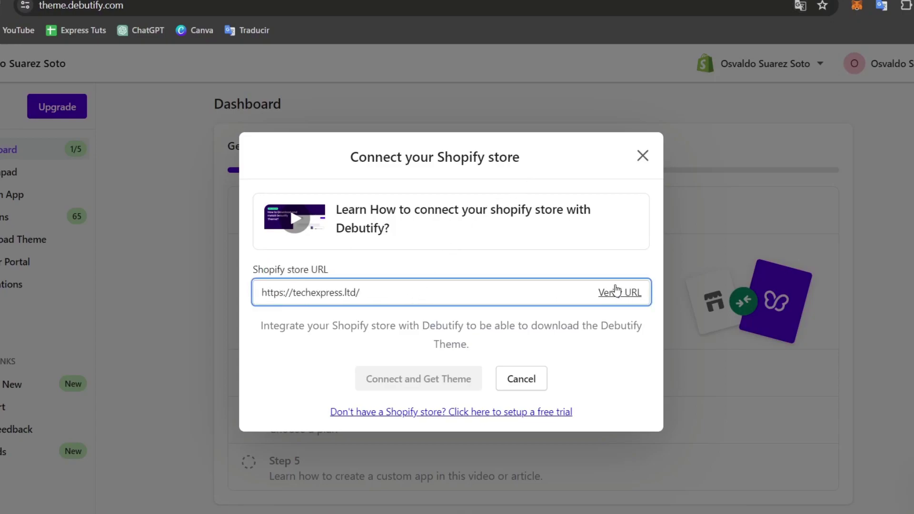
left_click(617, 291)
left_click(515, 284)
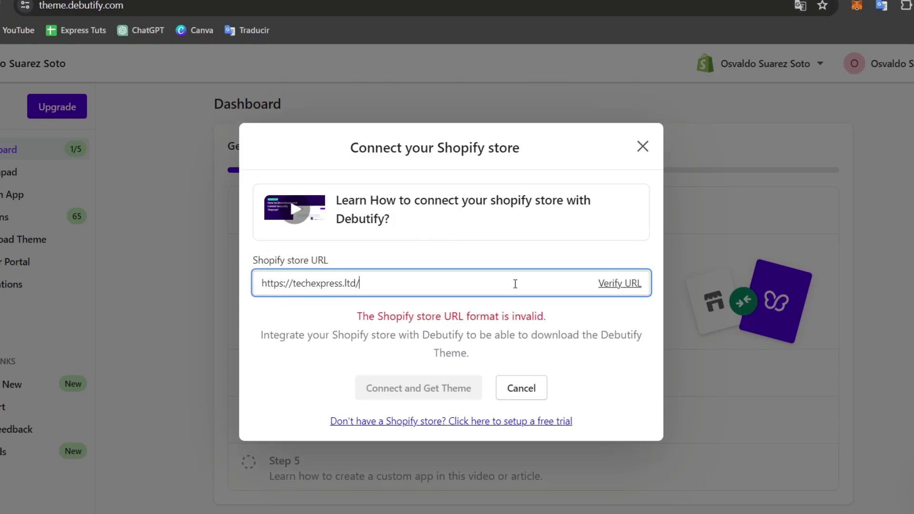
left_click_drag(397, 317, 559, 324)
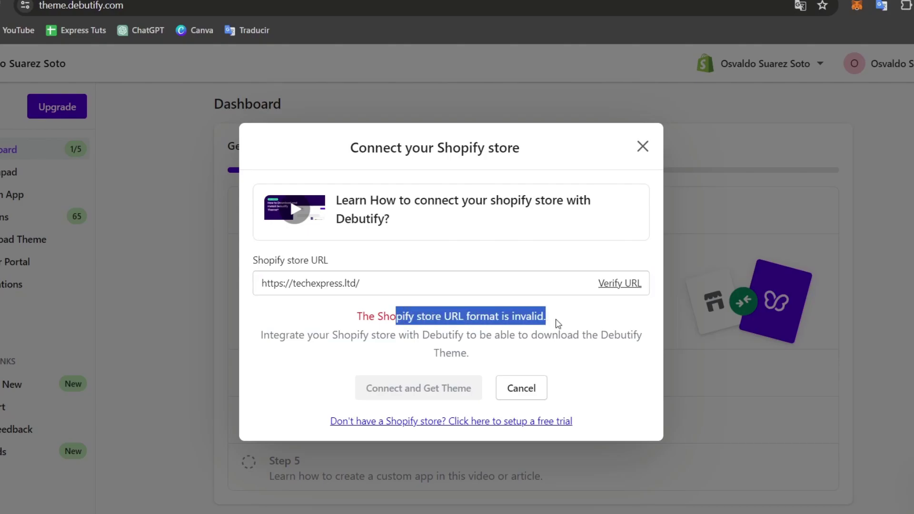
left_click(560, 328)
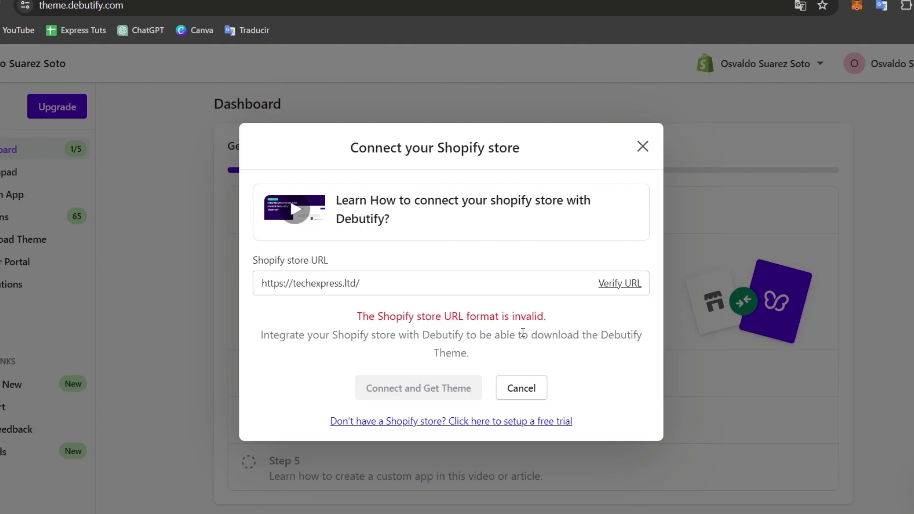
- Select the store's myshopify.com domain in Shopify Settings > Domains
key("ctrl+Tab")
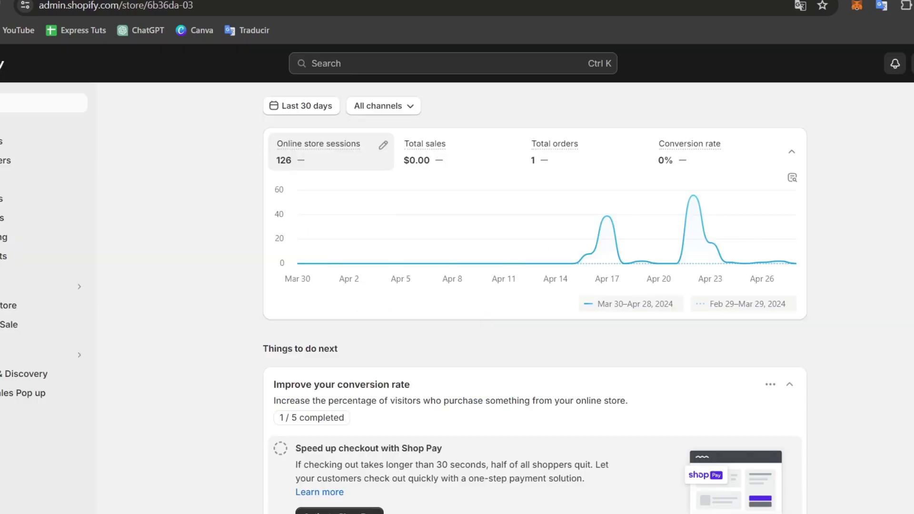
left_click(42, 502)
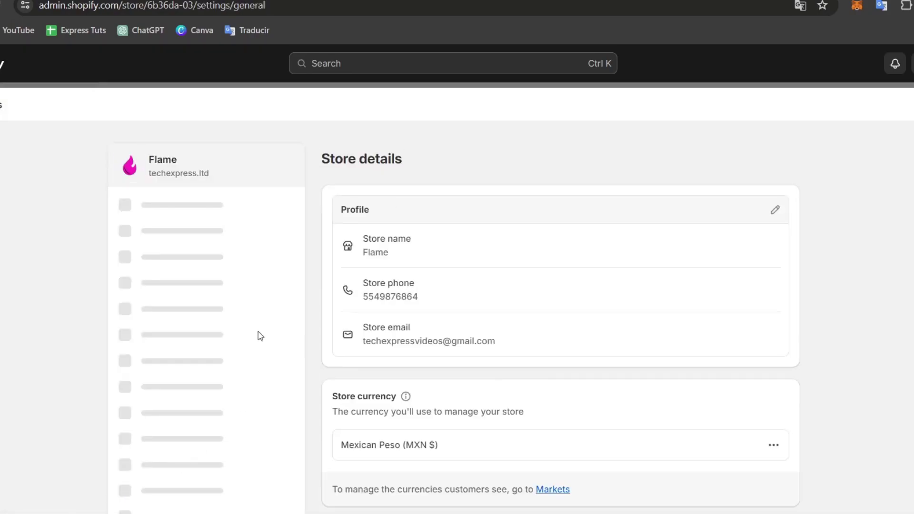
scroll(210, 367, "down", 4)
left_click(168, 353)
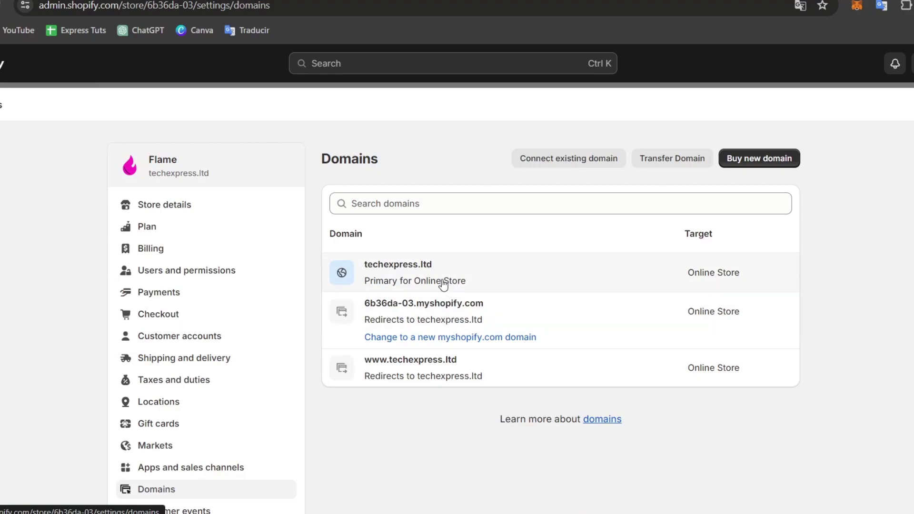
left_click_drag(491, 308, 364, 311)
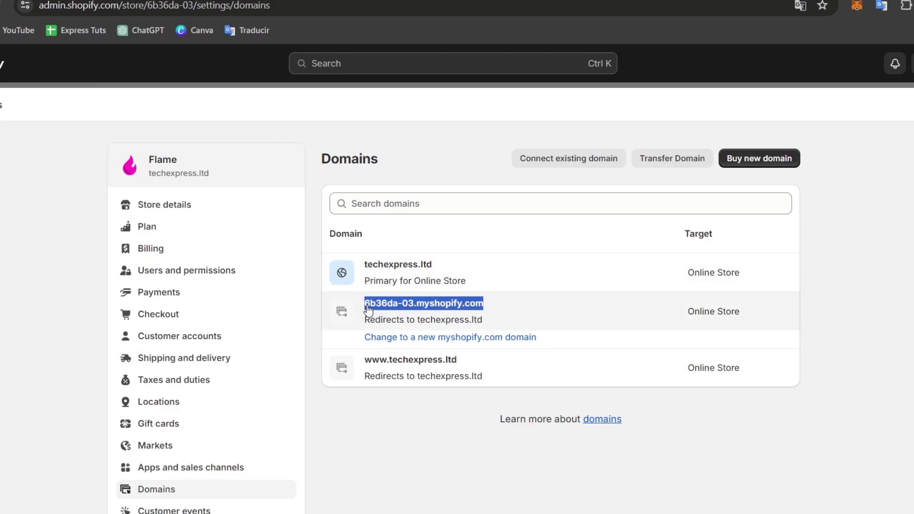
left_click_drag(539, 169, 344, 164)
- Replace the store URL with the copied myshopify.com domain, verify it, and connect the store
key("ctrl+c")
key("ctrl+Tab")
left_click(422, 283)
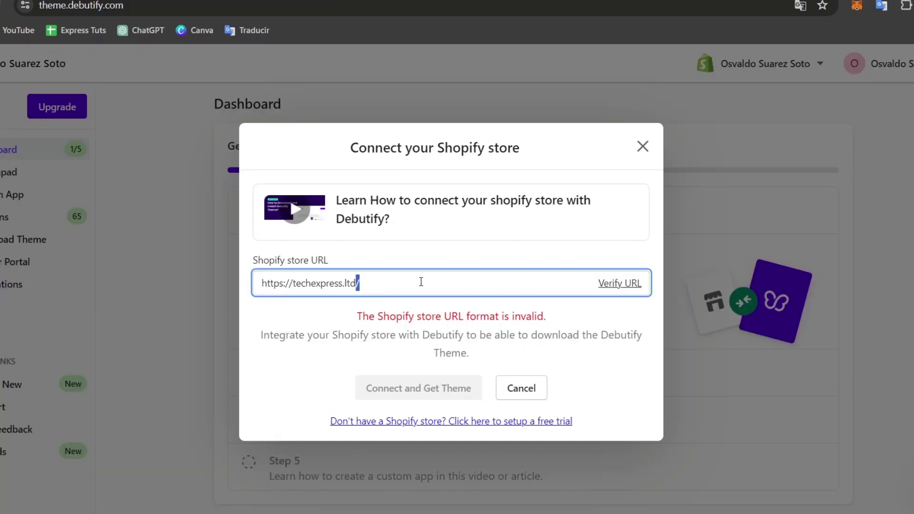
key("ctrl+a")
key("ctrl+v")
left_click(637, 284)
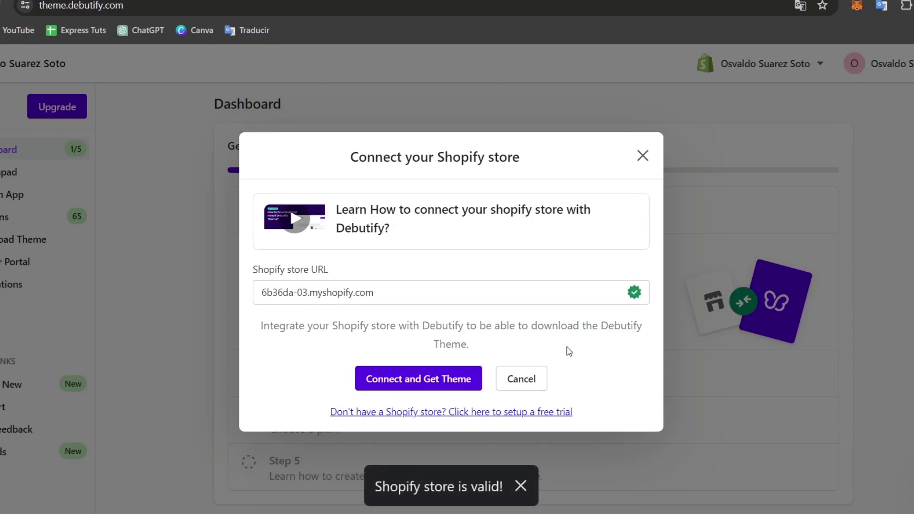
left_click(475, 388)
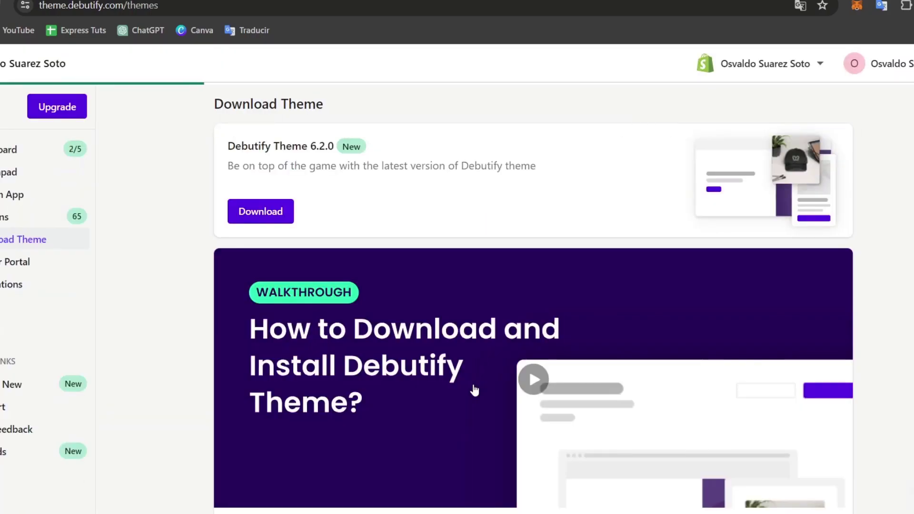
- Download Debutify Theme 6.2.0 as a fresh install with default settings
scroll(412, 197, "down", 3)
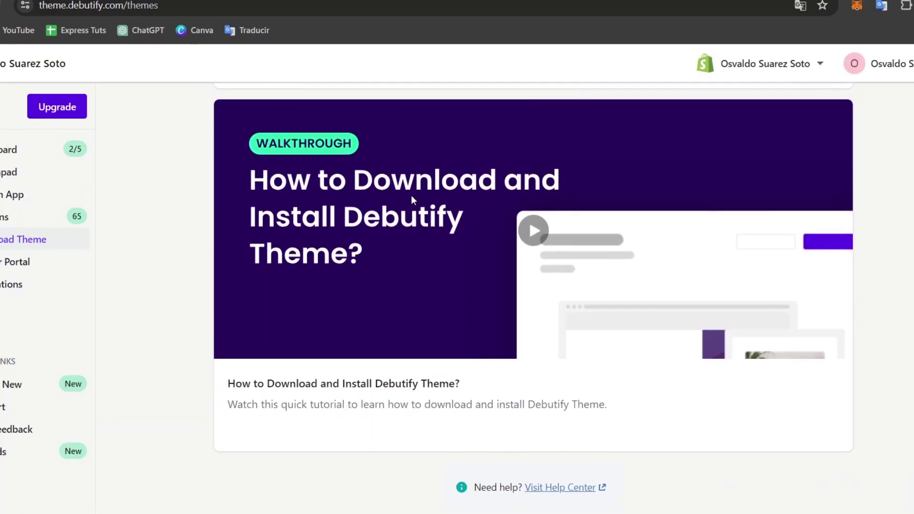
scroll(412, 198, "up", 3)
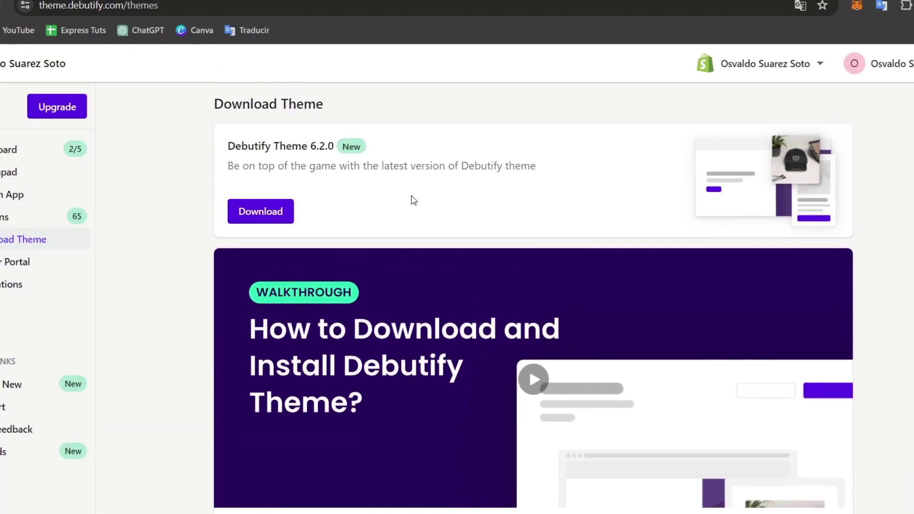
left_click(275, 212)
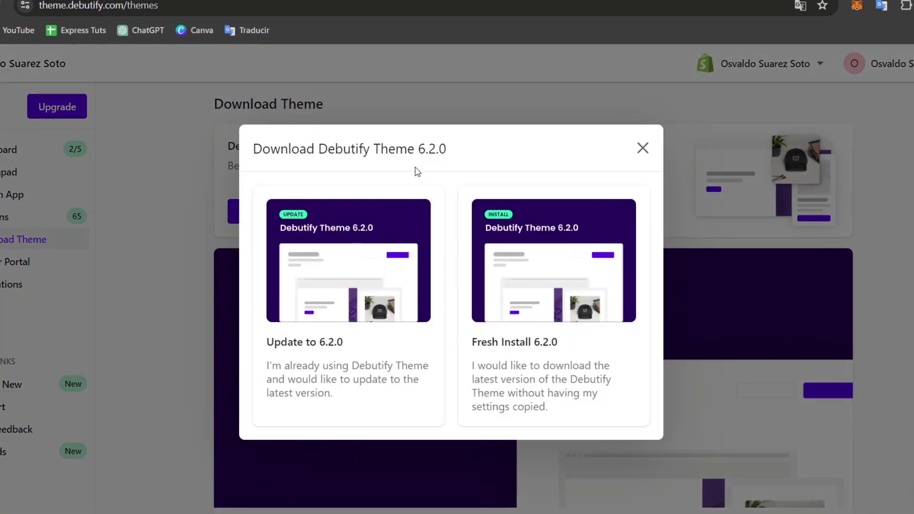
left_click(598, 355)
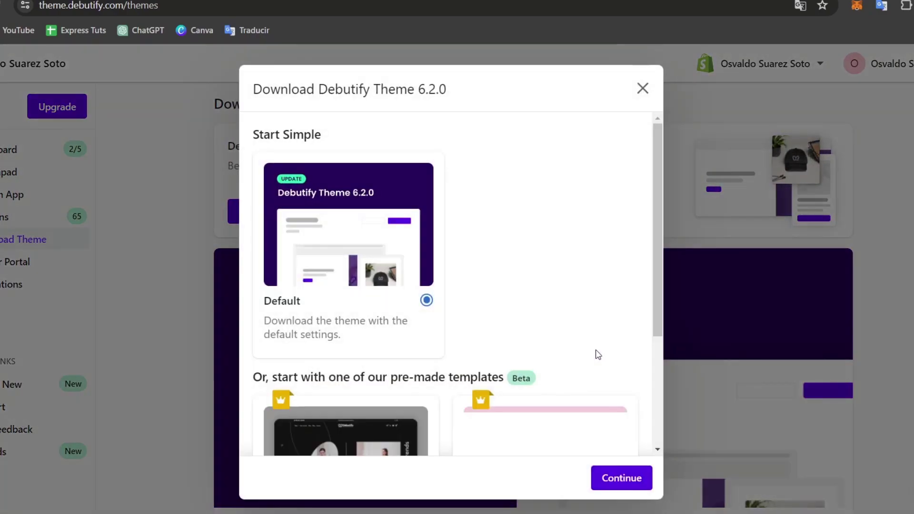
scroll(535, 229, "down", 2)
scroll(535, 229, "up", 2)
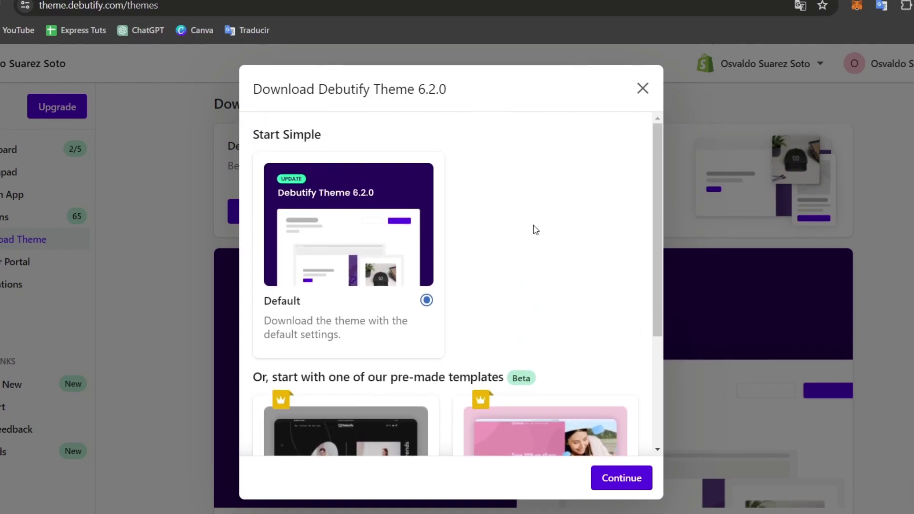
scroll(422, 218, "down", 3)
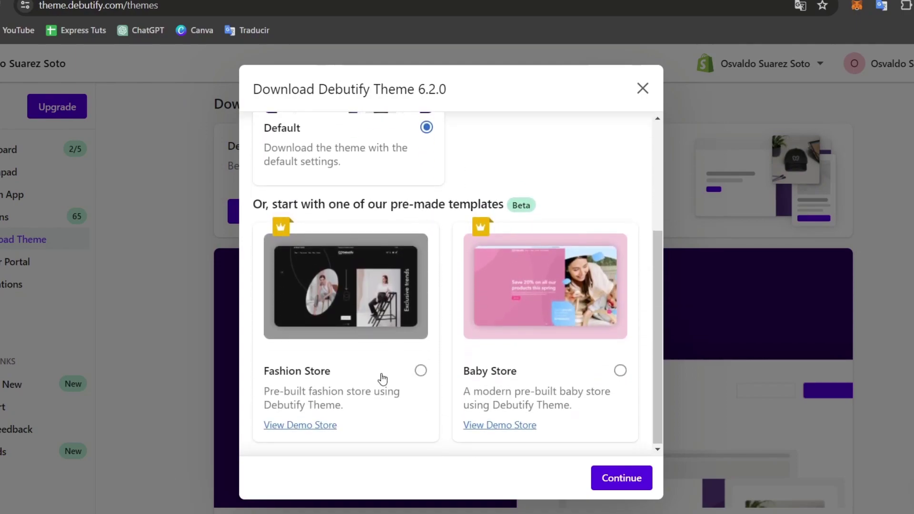
scroll(593, 339, "up", 3)
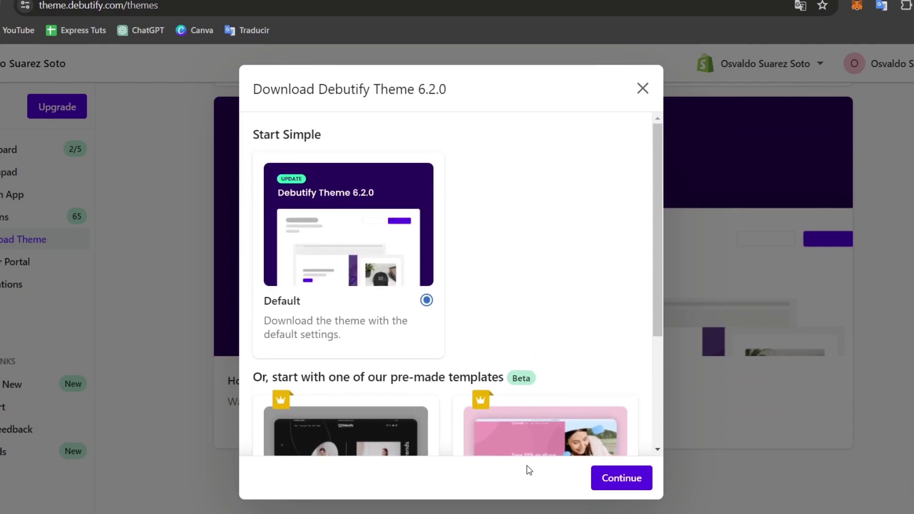
left_click(605, 484)
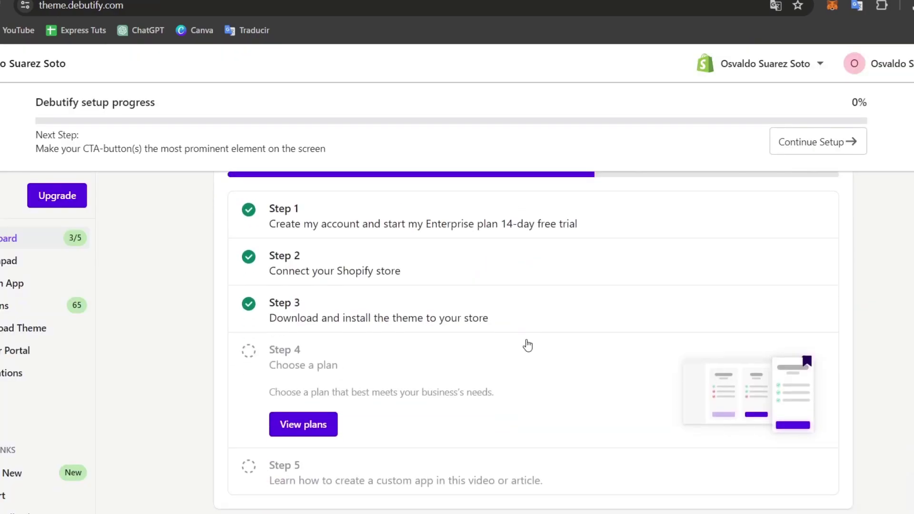
scroll(527, 343, "down", 2)
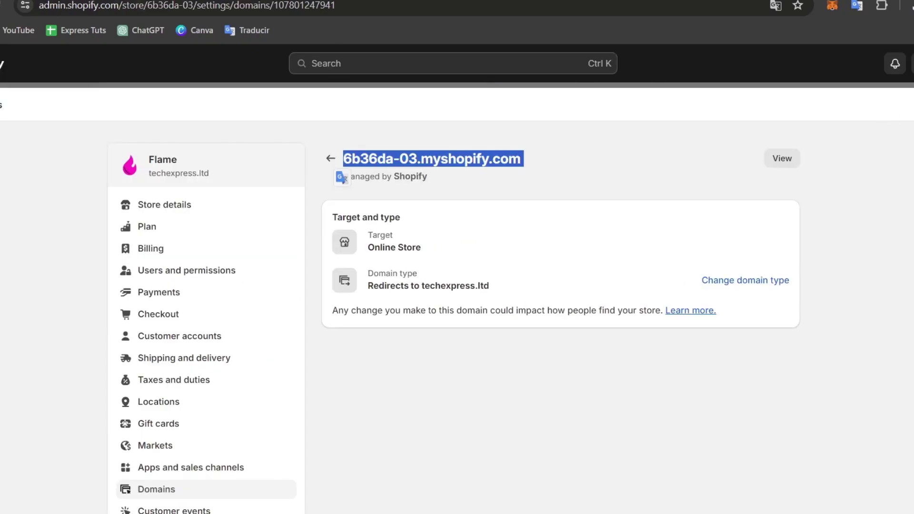
- Go from admin Home to the Online Store Themes page, with Spotlight current and Dawn in the library
left_click(2, 64)
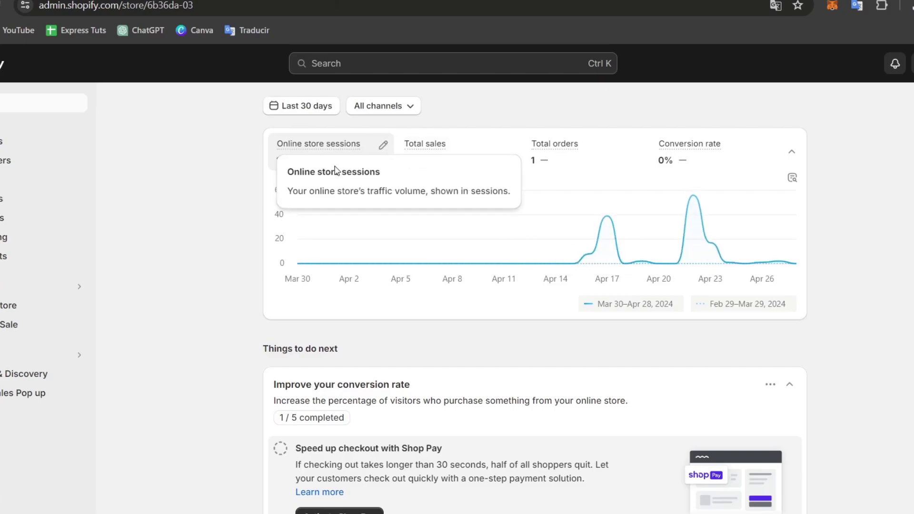
left_click(26, 306)
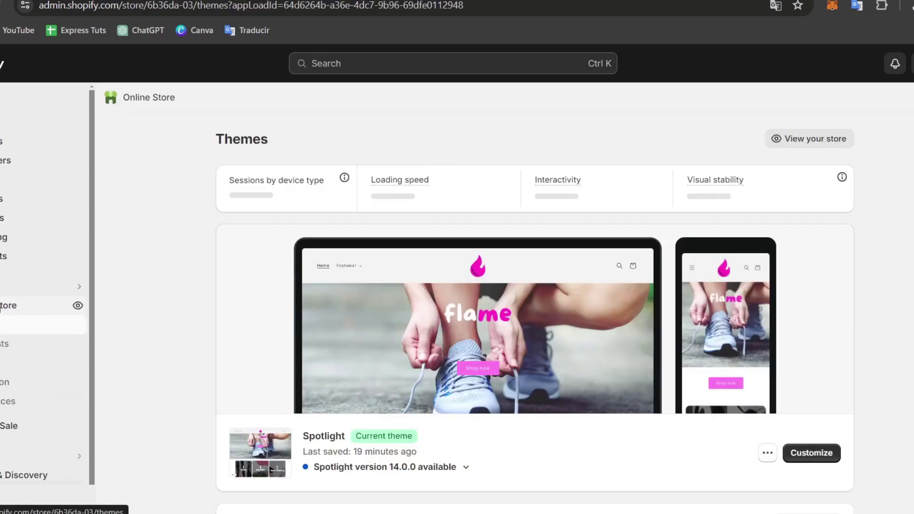
scroll(772, 370, "down", 7)
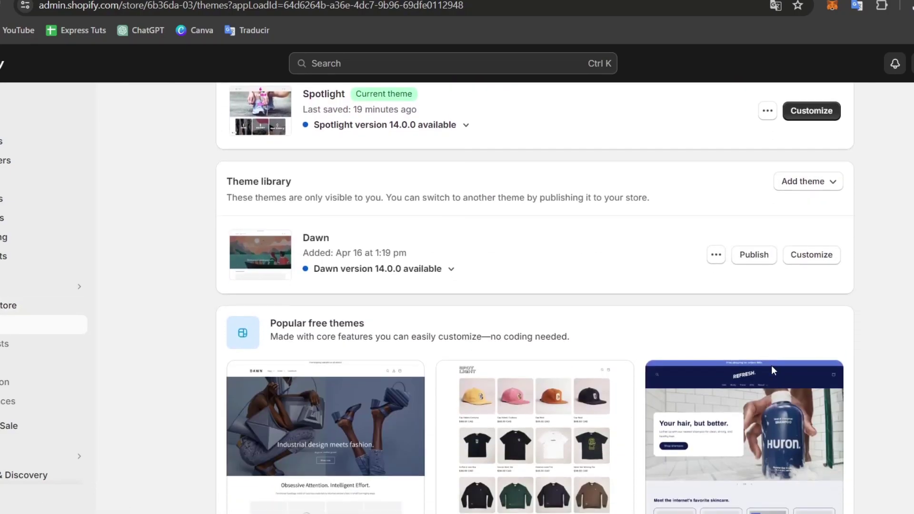
scroll(524, 286, "down", 5)
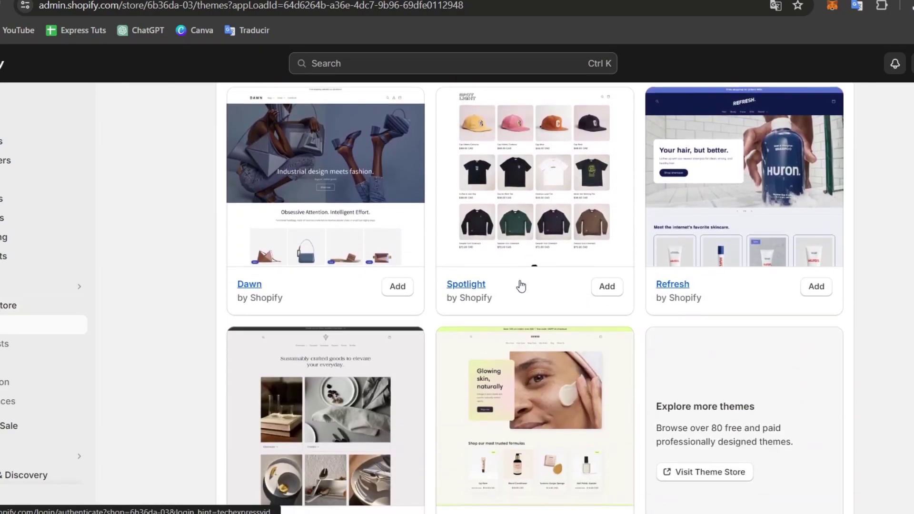
scroll(522, 286, "up", 8)
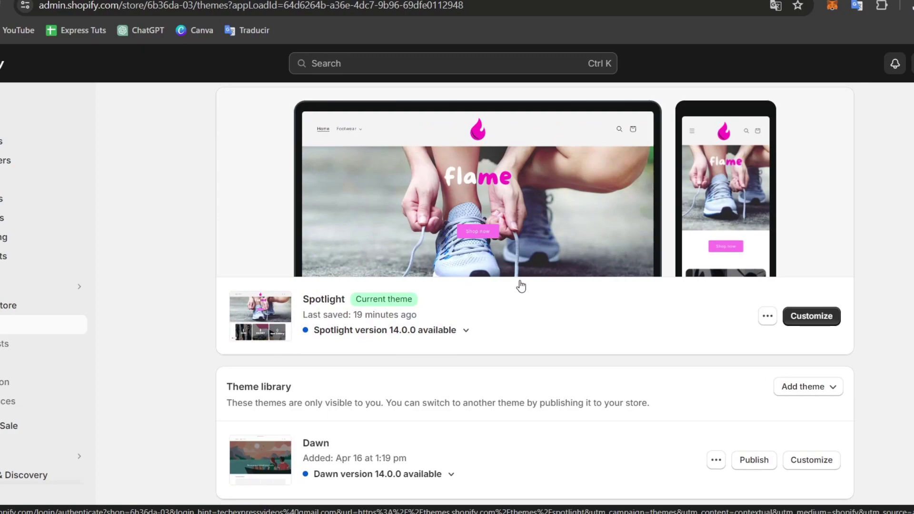
- Upload debutify-theme-6.2.0.zip through Add theme > Upload zip file, dropping it in from downloads
left_click(820, 389)
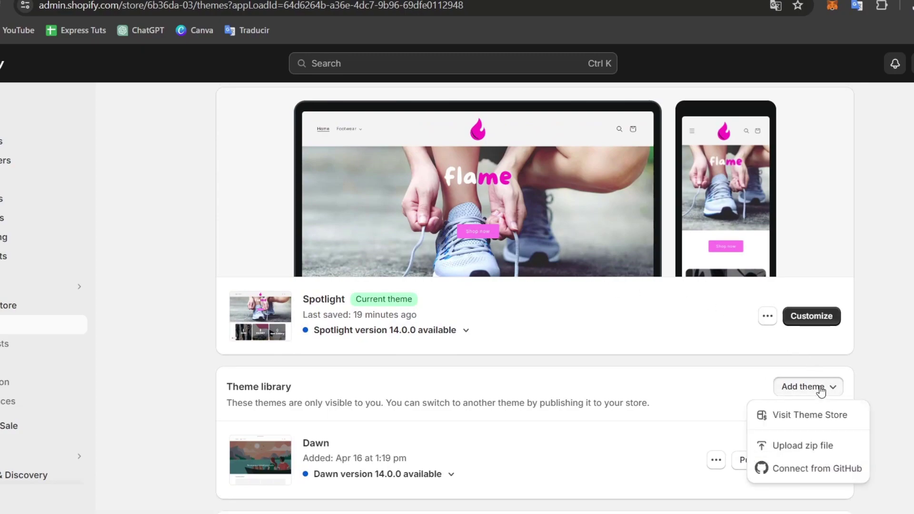
left_click(783, 447)
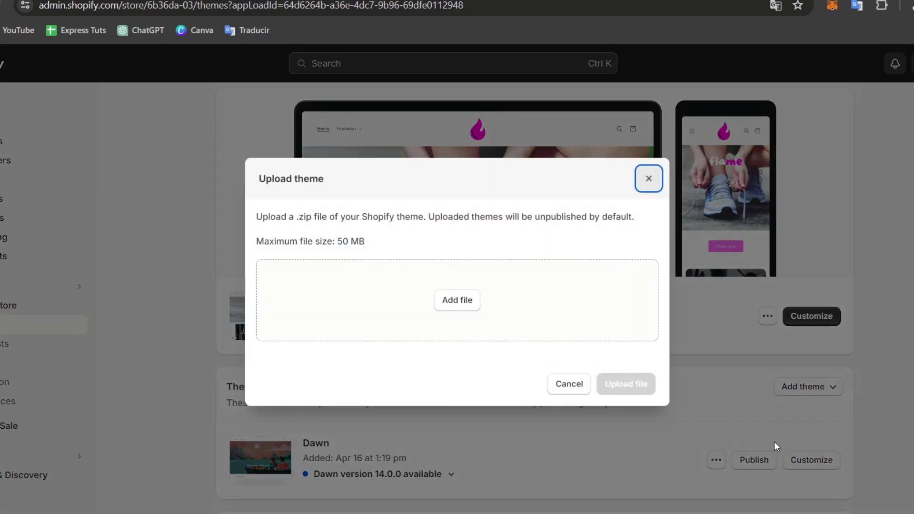
left_click(906, 6)
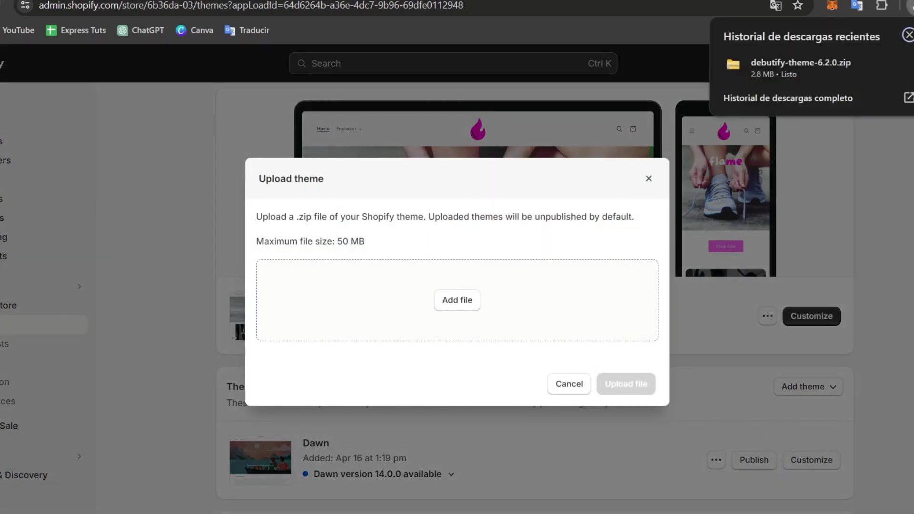
left_click_drag(816, 72, 530, 304)
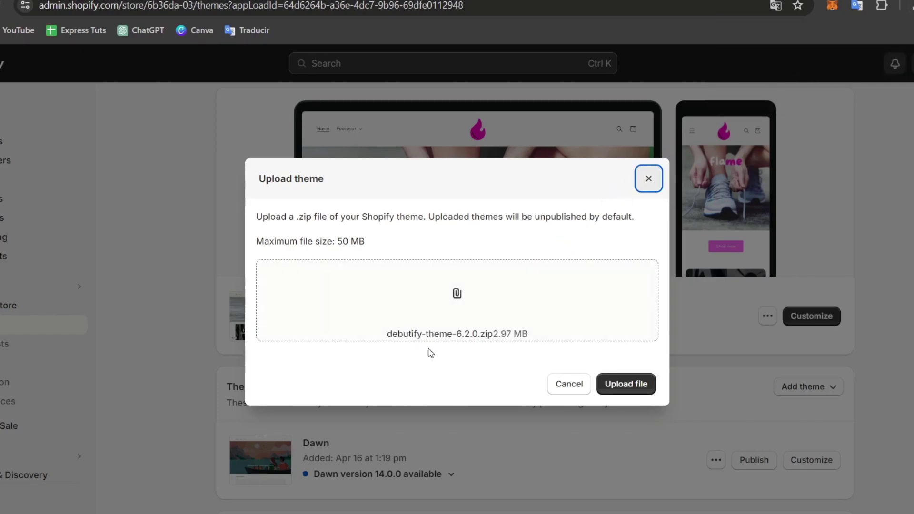
left_click(634, 390)
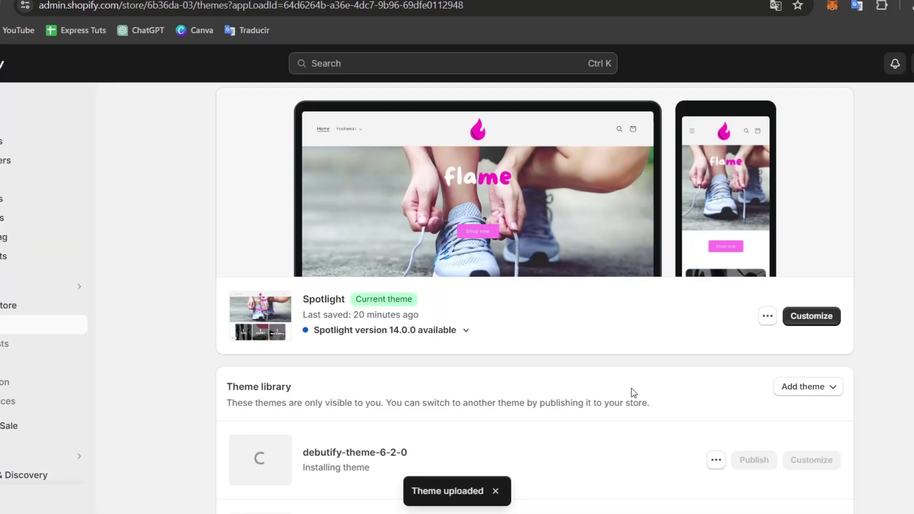
scroll(763, 370, "down", 3)
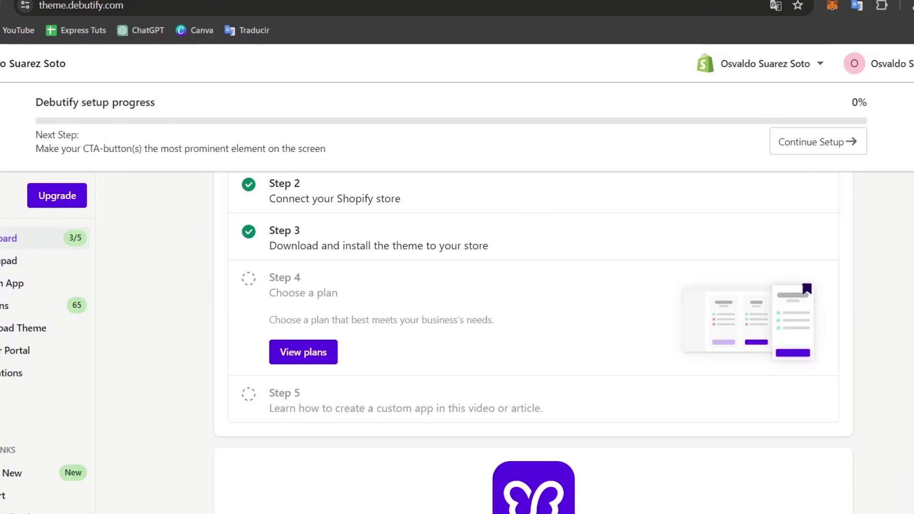
- Mark the CTA-button setup step done and advance to the secure checkout step
left_click(847, 148)
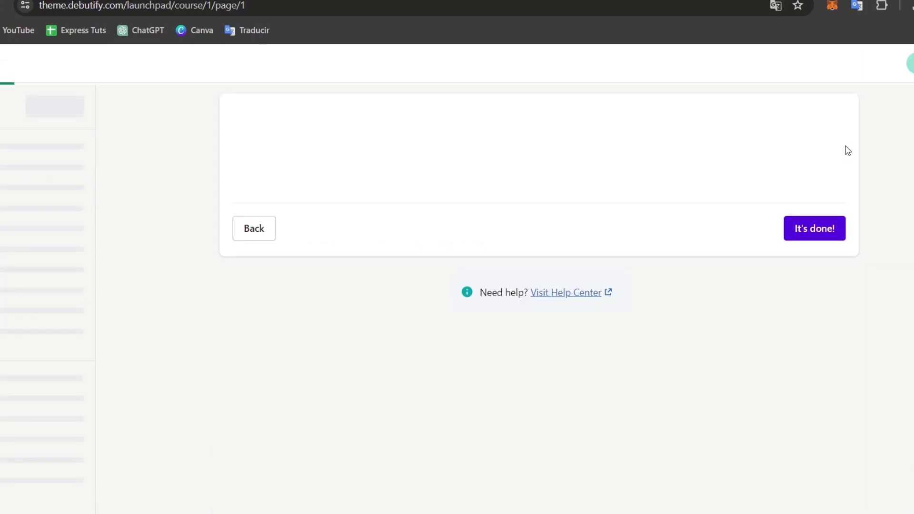
scroll(696, 300, "down", 15)
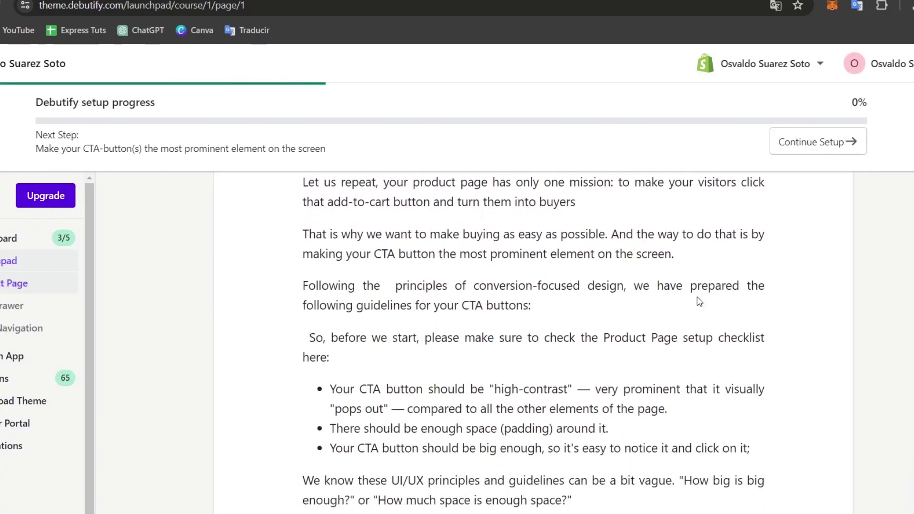
scroll(699, 302, "down", 2)
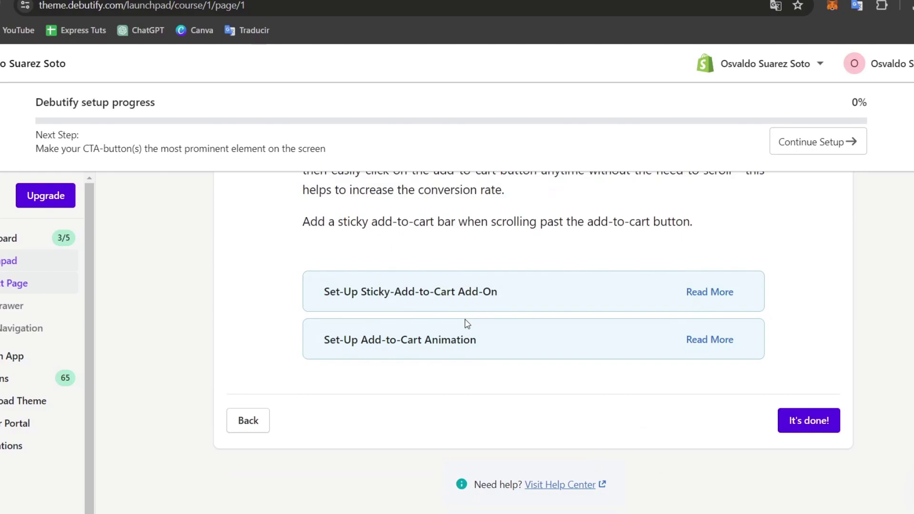
left_click(807, 424)
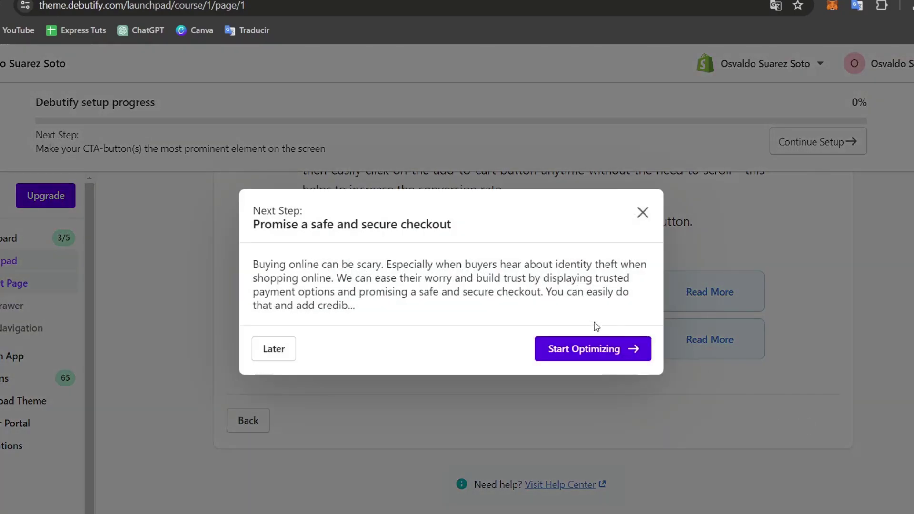
left_click(582, 350)
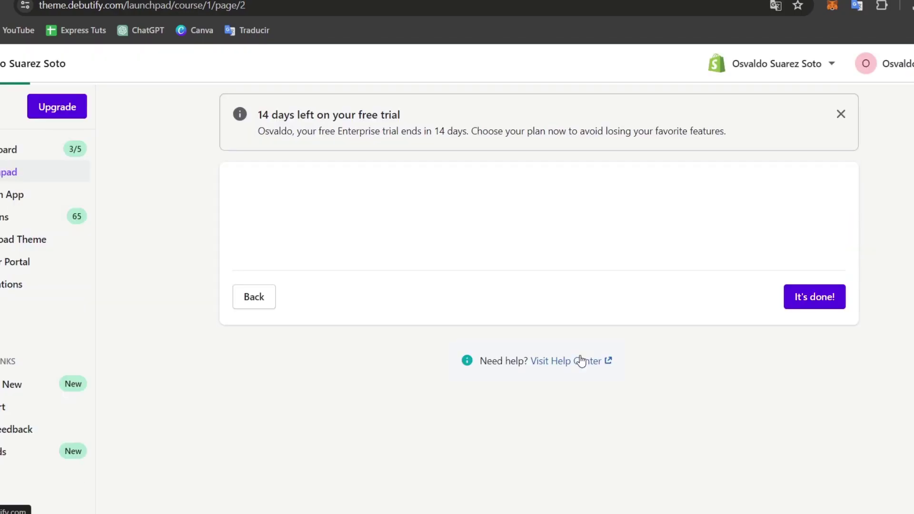
scroll(582, 355, "down", 6)
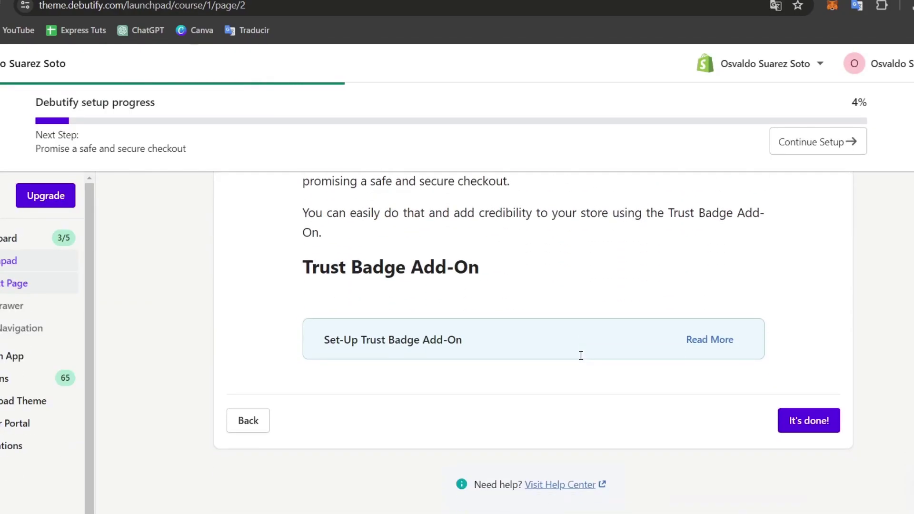
- Open the Custom App guide from the Debutify sidebar and read through it
left_click(19, 361)
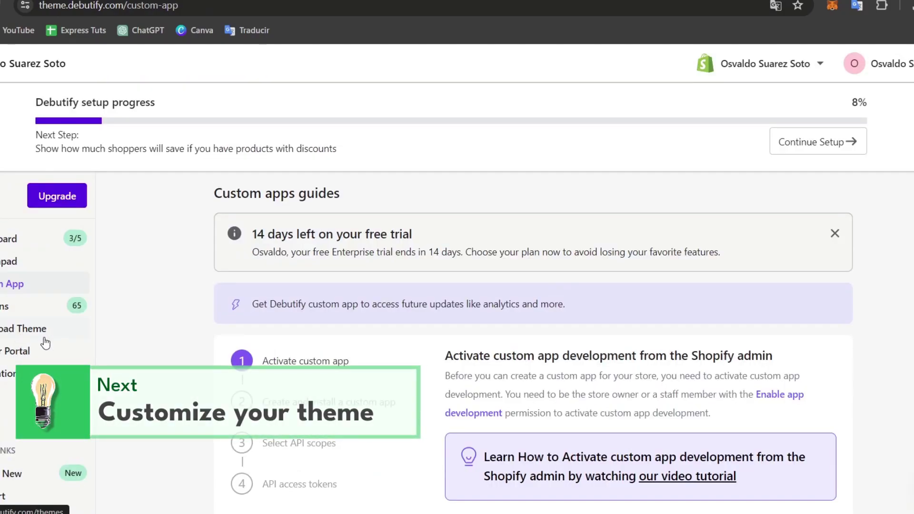
scroll(508, 238, "down", 3)
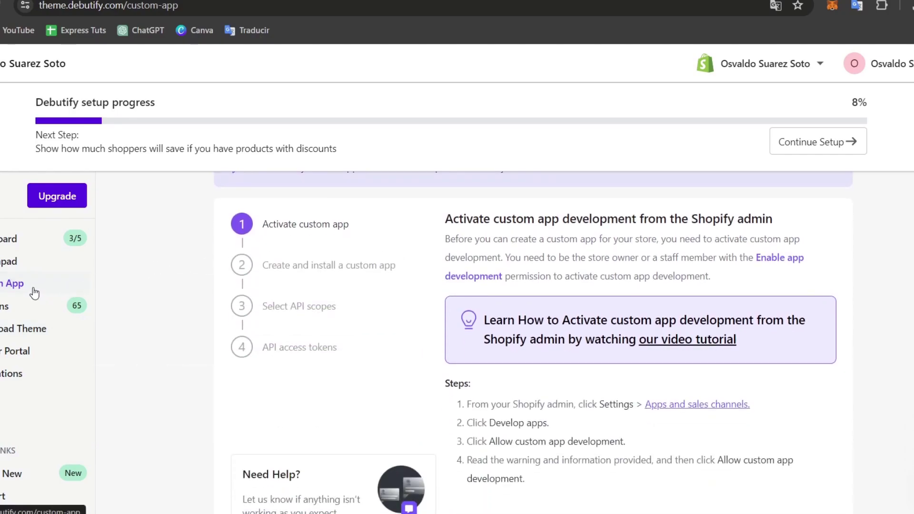
scroll(564, 324, "down", 3)
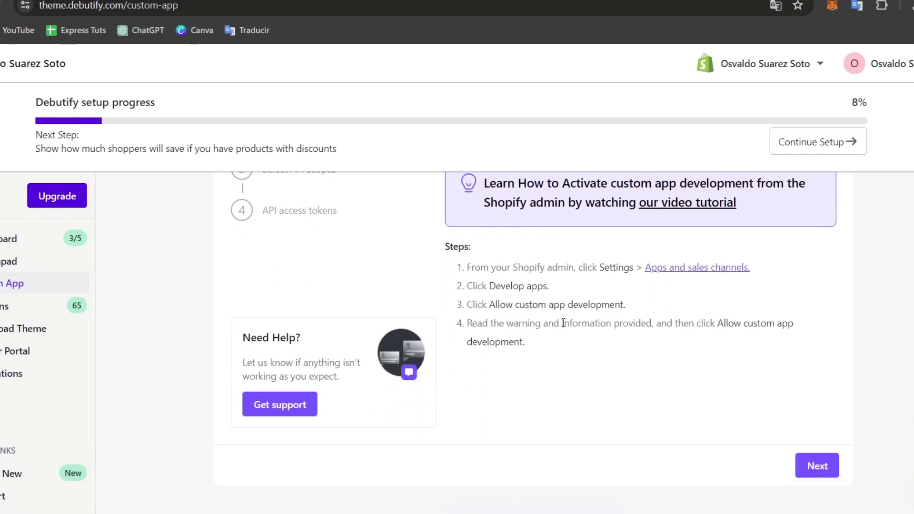
scroll(563, 323, "up", 2)
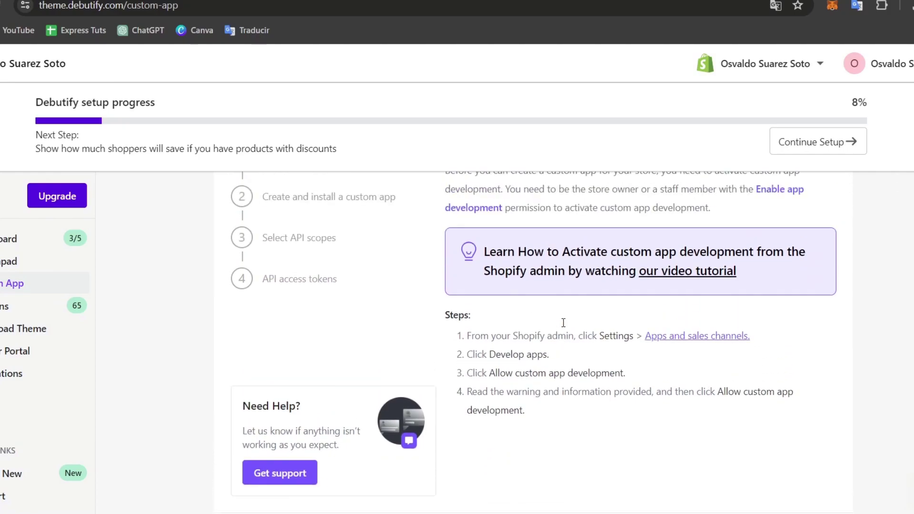
scroll(563, 327, "down", 1)
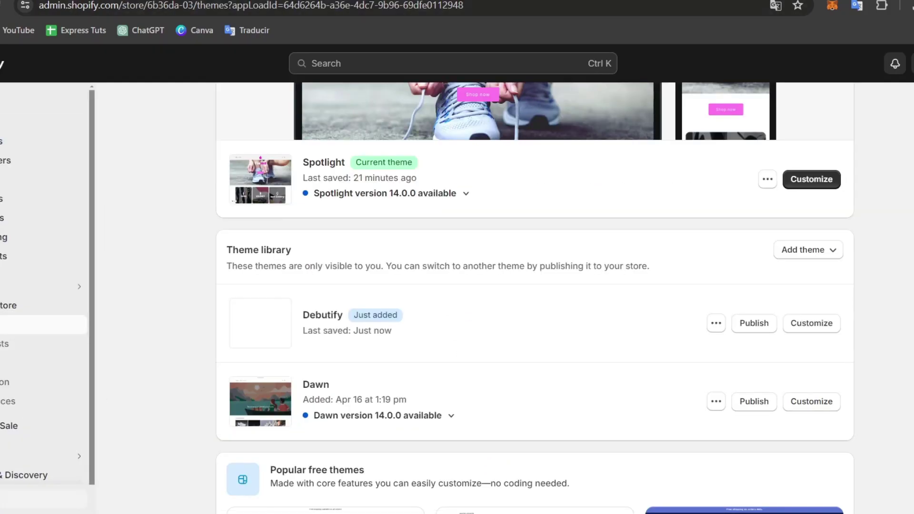
- Allow custom app development under Settings > Apps and sales channels > Develop apps, confirming the prompt
left_click(14, 498)
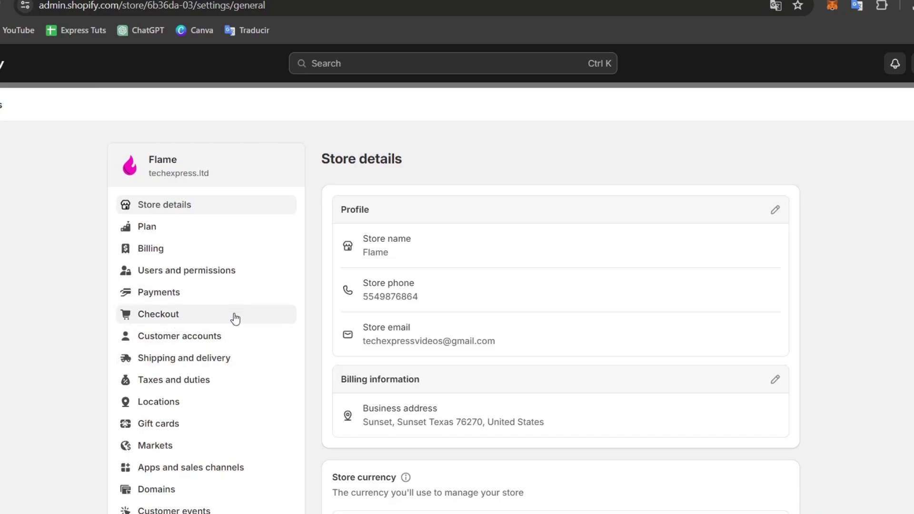
scroll(234, 316, "down", 2)
scroll(235, 320, "down", 2)
left_click(198, 337)
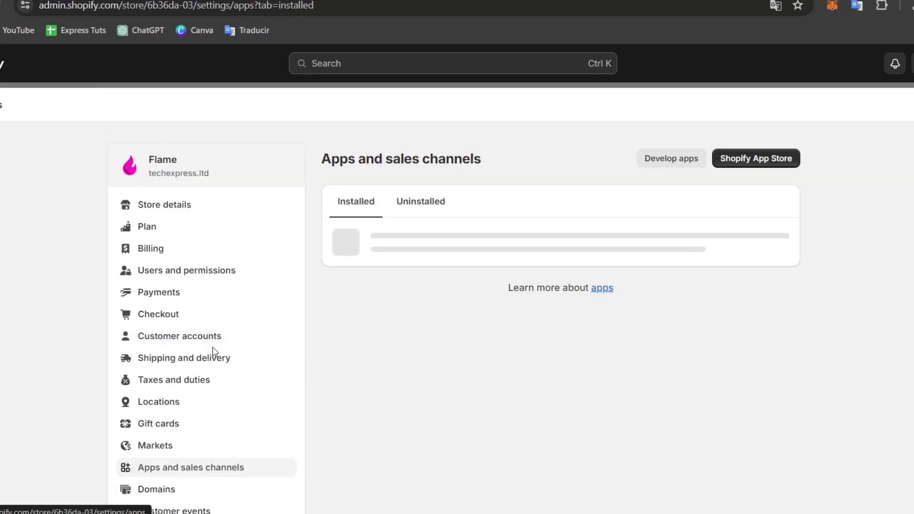
left_click(672, 159)
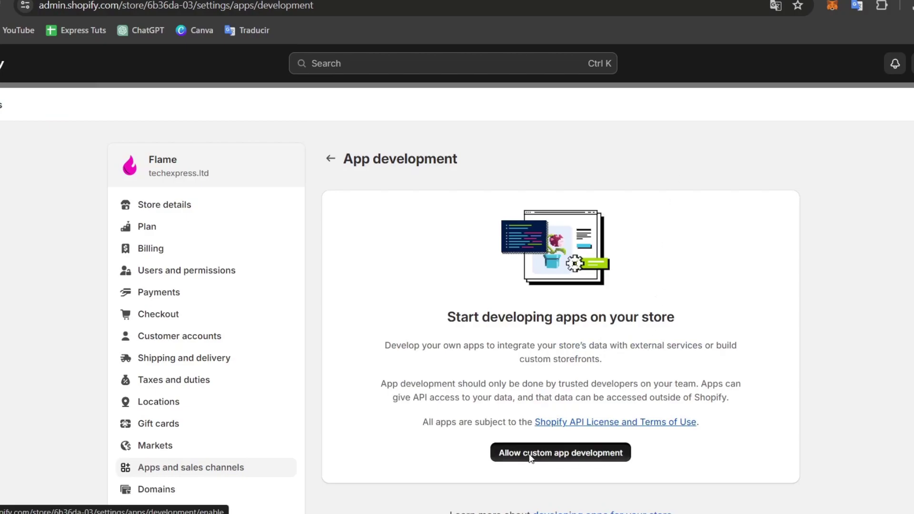
left_click(546, 453)
left_click(719, 381)
left_click(604, 355)
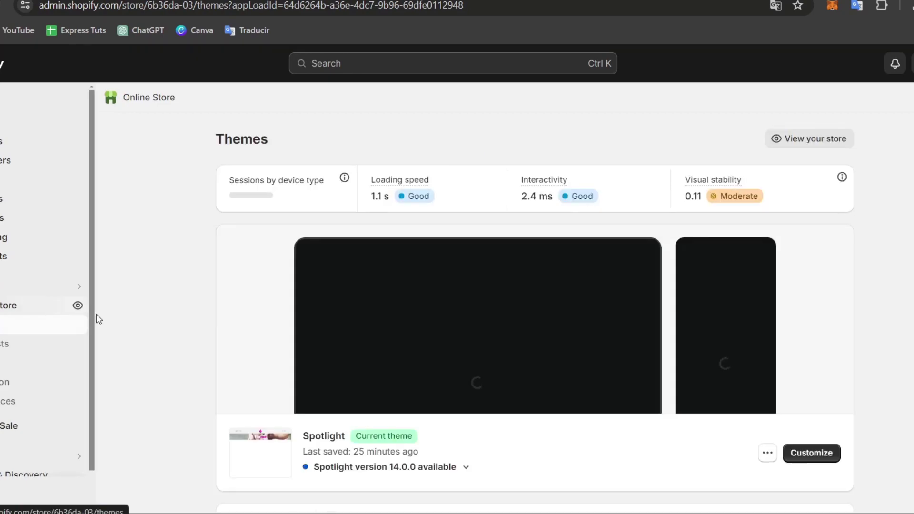
- Launch Customize on the Debutify theme row and scroll through its Home page sections preview
scroll(494, 358, "down", 1)
scroll(494, 358, "down", 3)
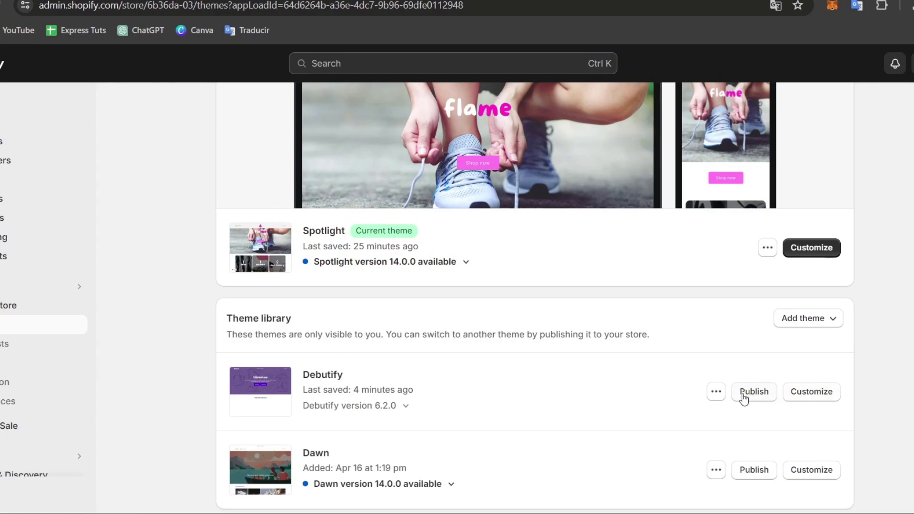
left_click(810, 393)
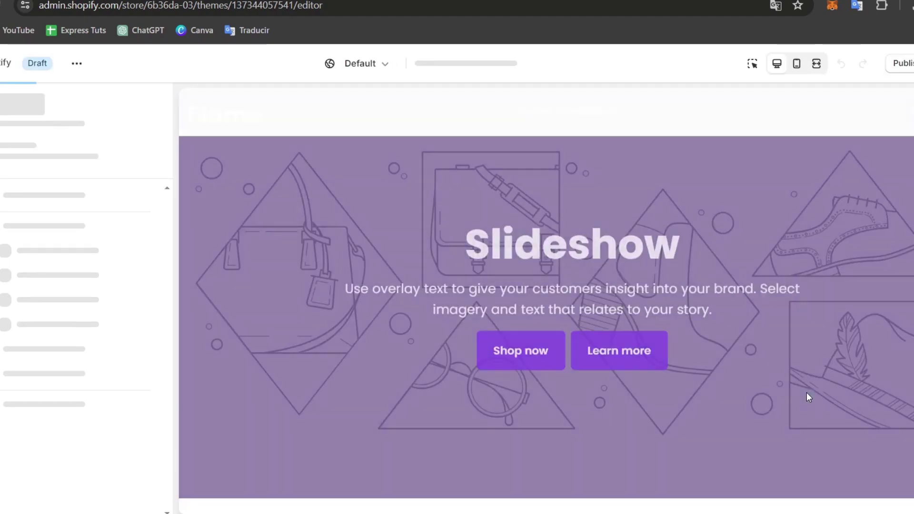
scroll(540, 224, "down", 10)
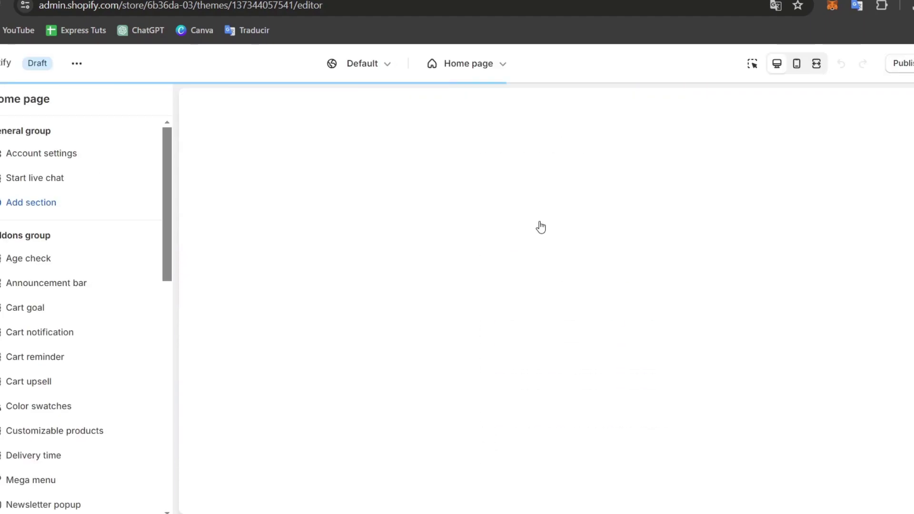
scroll(541, 224, "up", 10)
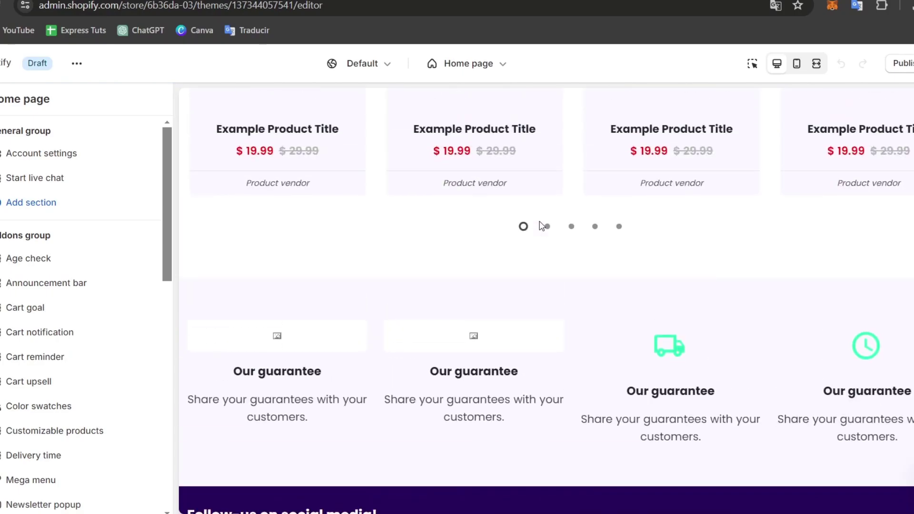
scroll(542, 226, "down", 8)
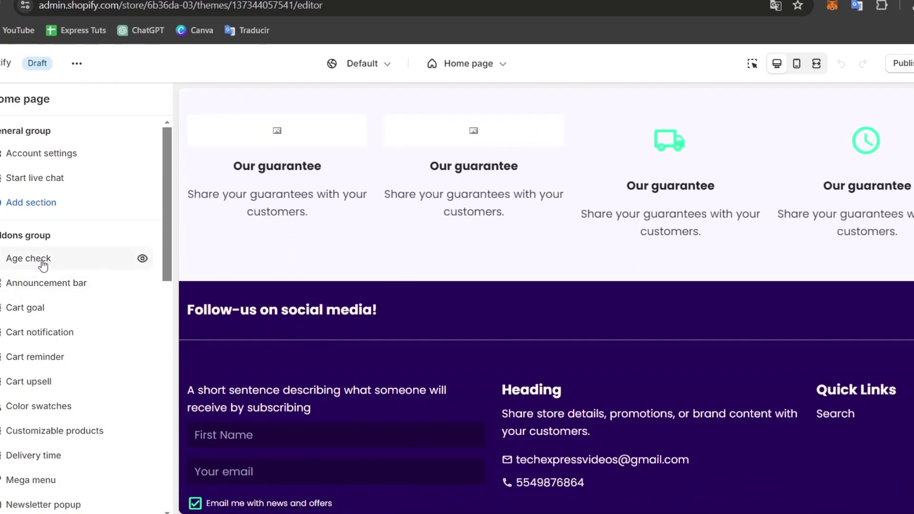
scroll(68, 165, "down", 9)
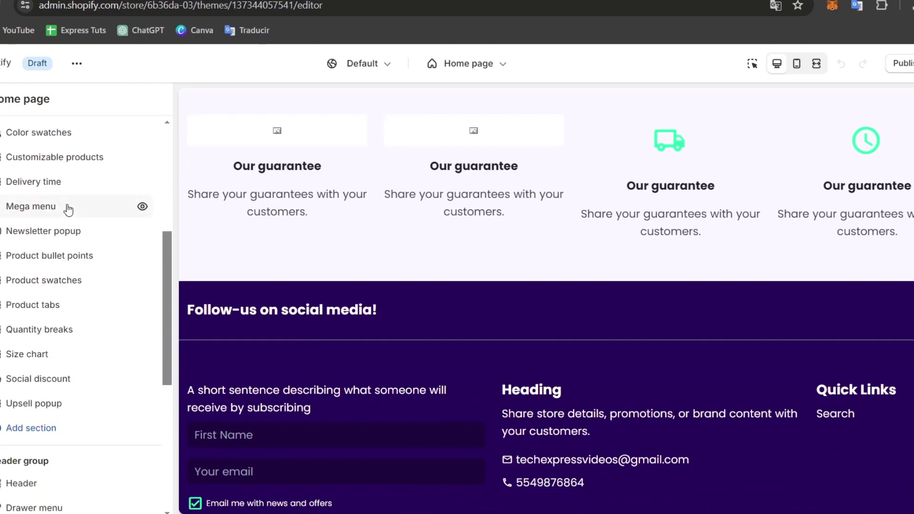
- Set the slide's background to a free 'footwear' stock photo of sneakers by a cracked wall
scroll(47, 238, "down", 2)
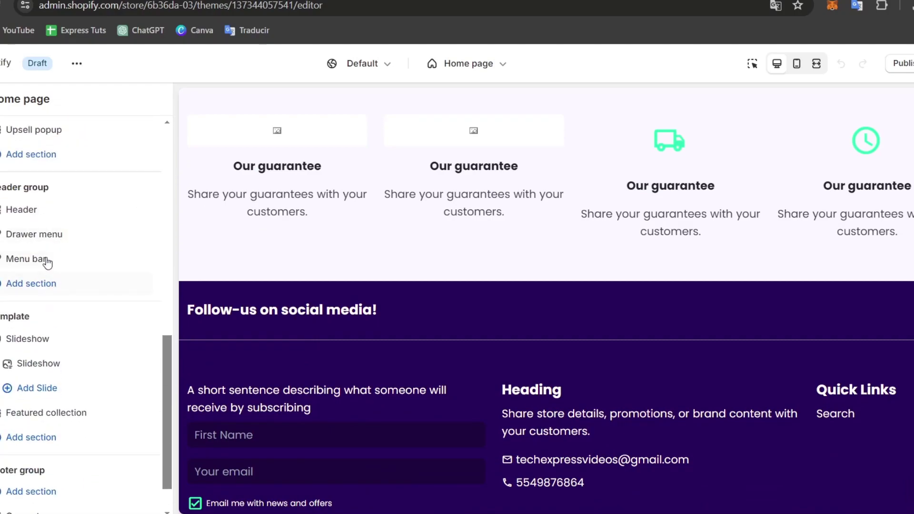
left_click(41, 206)
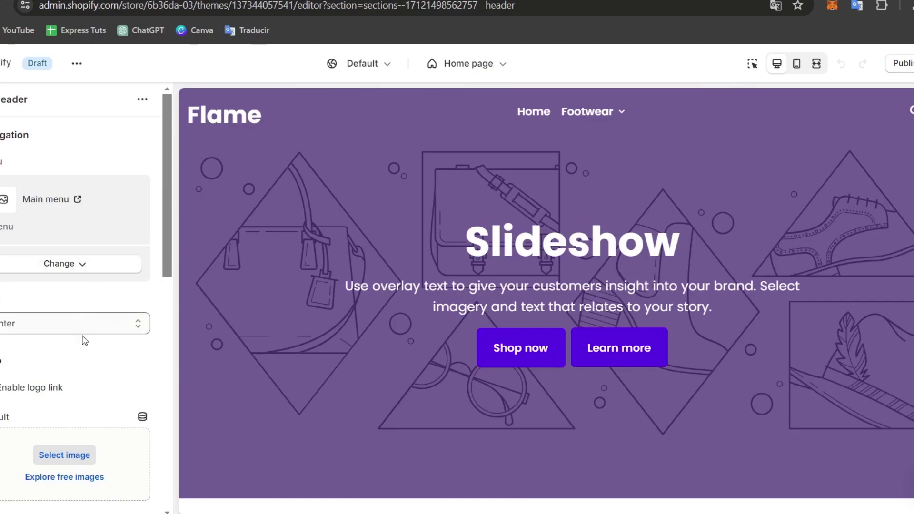
scroll(84, 348, "down", 1)
left_click(75, 409)
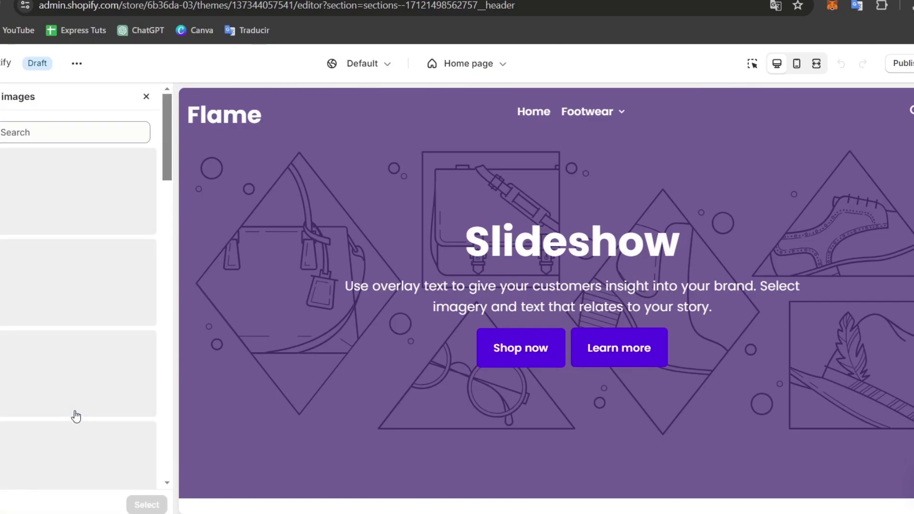
type("fo")
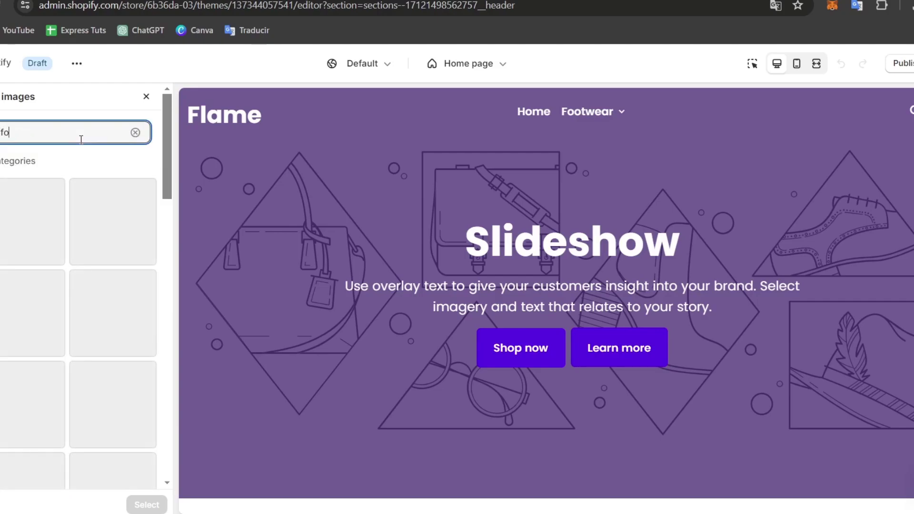
type("otw")
type("ear")
left_click(113, 405)
left_click(146, 505)
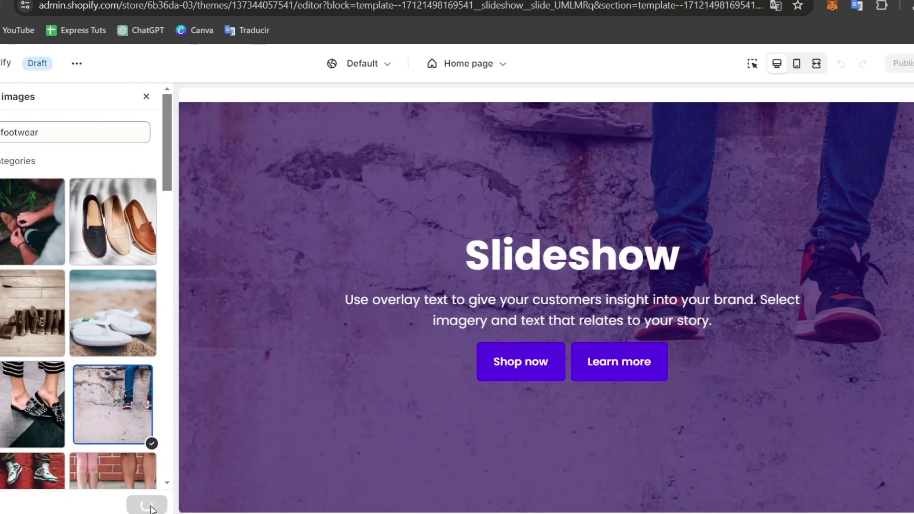
- Use the flame shoe-lacing image Diseno_sin_titulo_1 PNG as the slide's mobile background
scroll(123, 337, "down", 5)
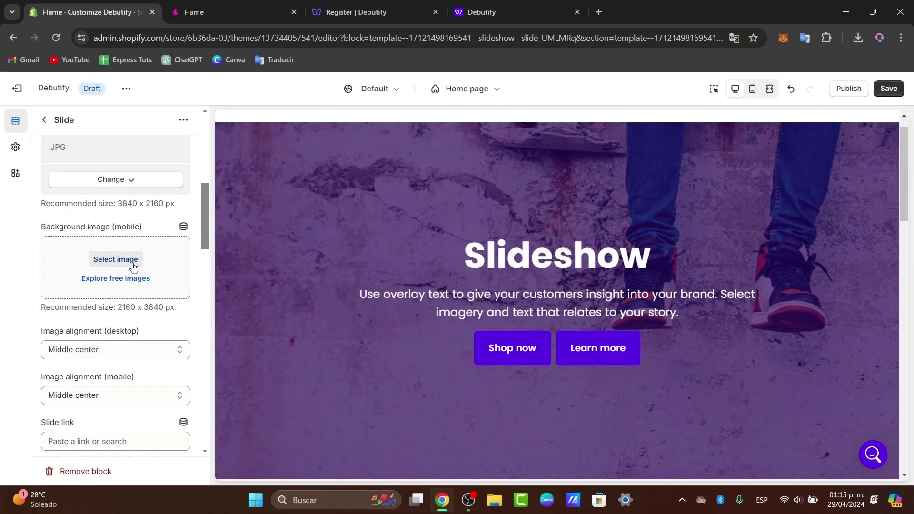
left_click(134, 268)
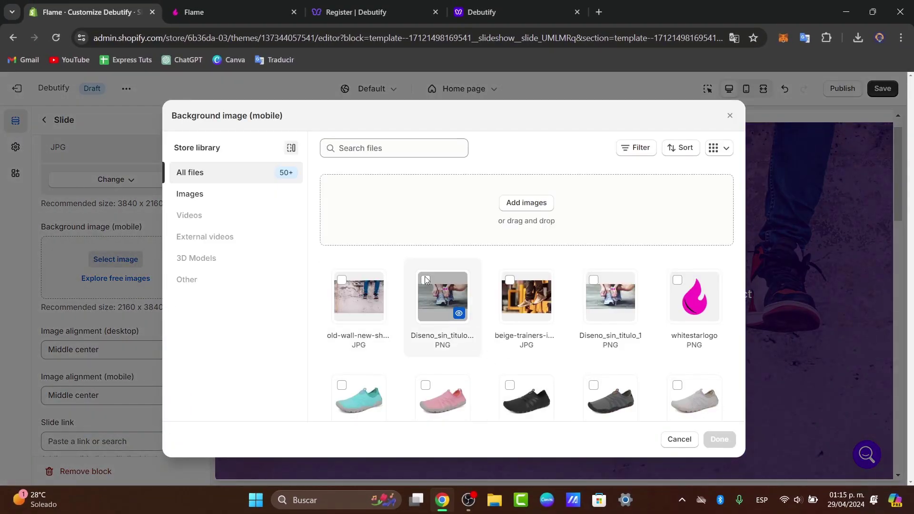
left_click(425, 279)
left_click(719, 439)
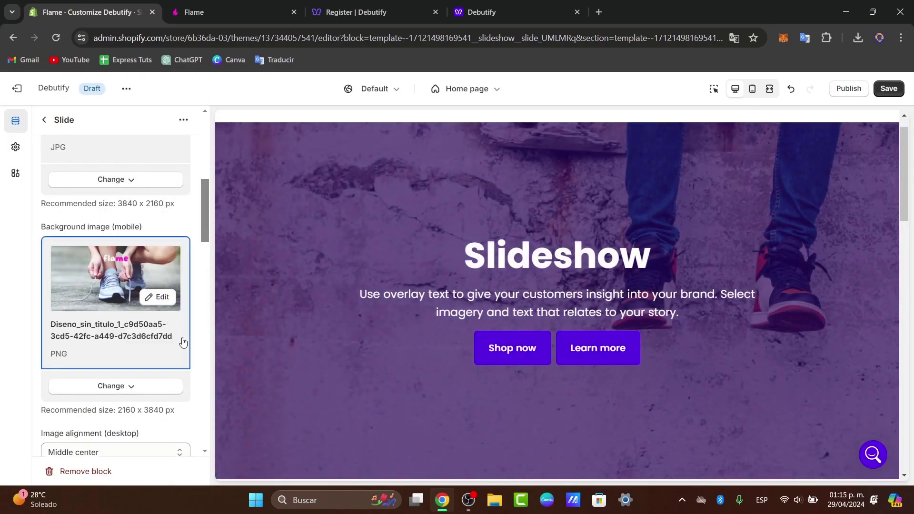
scroll(177, 339, "down", 4)
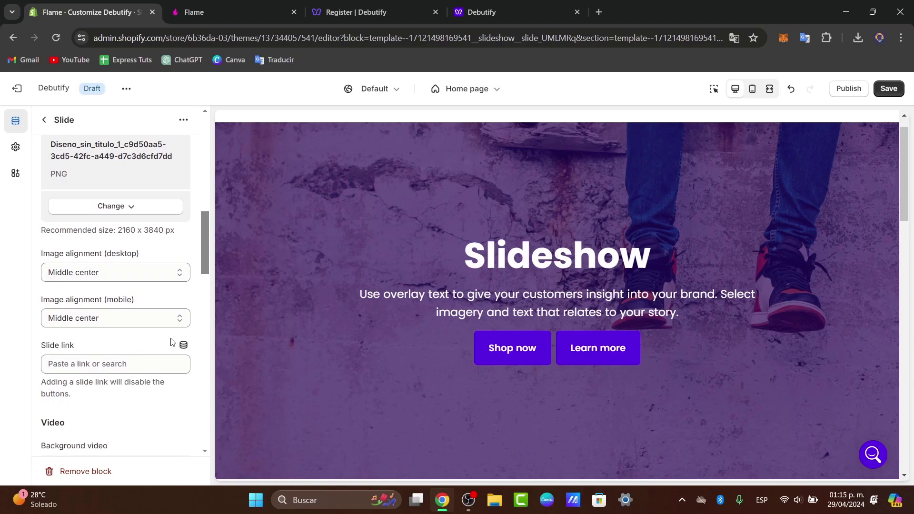
scroll(172, 342, "down", 1)
scroll(172, 342, "down", 3)
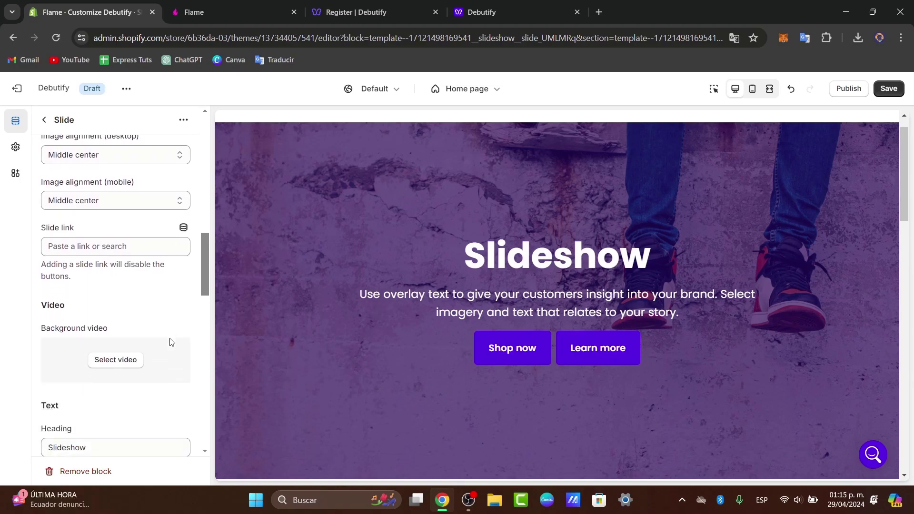
- Make the 853958-hd_1920_1080_30fps MP4 clip the slide's background video
left_click(137, 301)
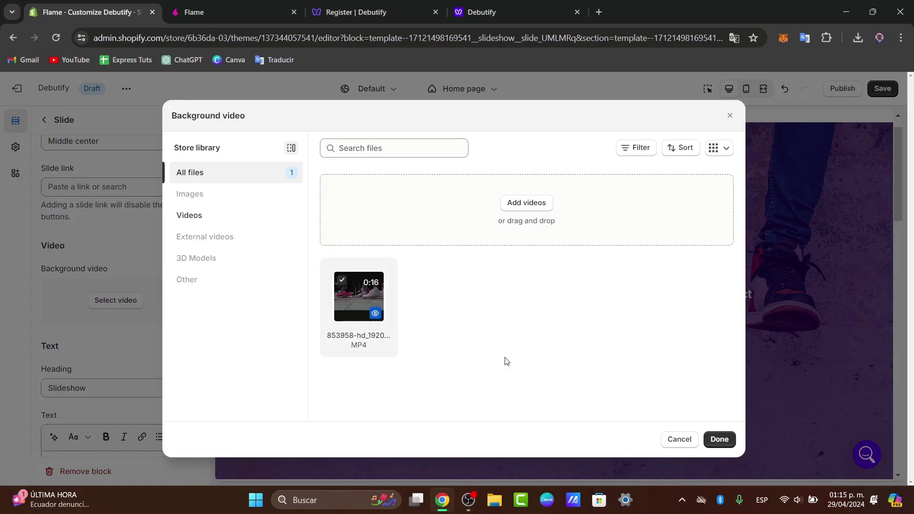
left_click(721, 443)
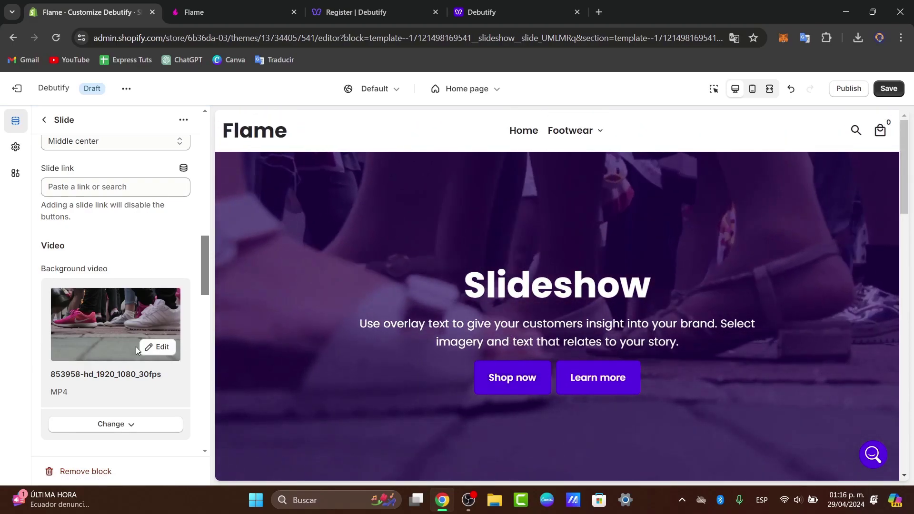
scroll(137, 348, "down", 4)
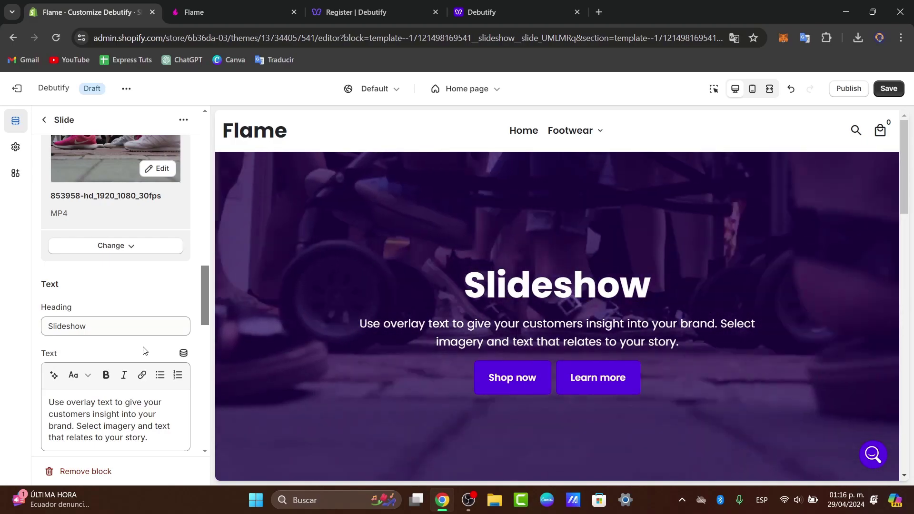
- In the Drawer menu settings, tick Show menu icon and select the 'Menu' heading text
left_click(44, 120)
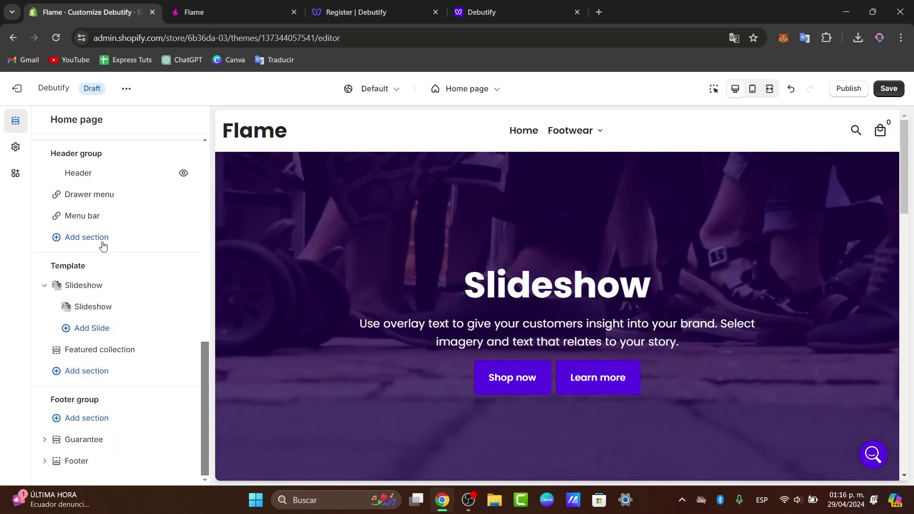
scroll(149, 290, "up", 3)
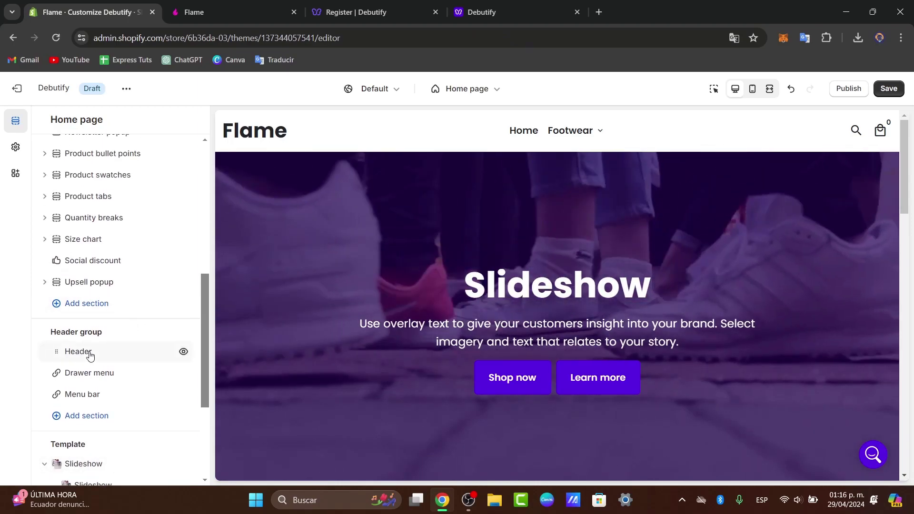
left_click(91, 373)
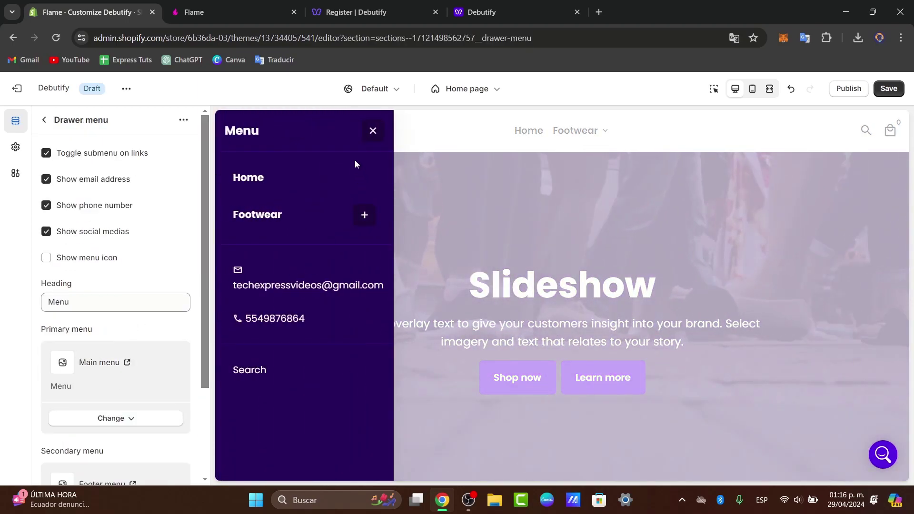
left_click(47, 259)
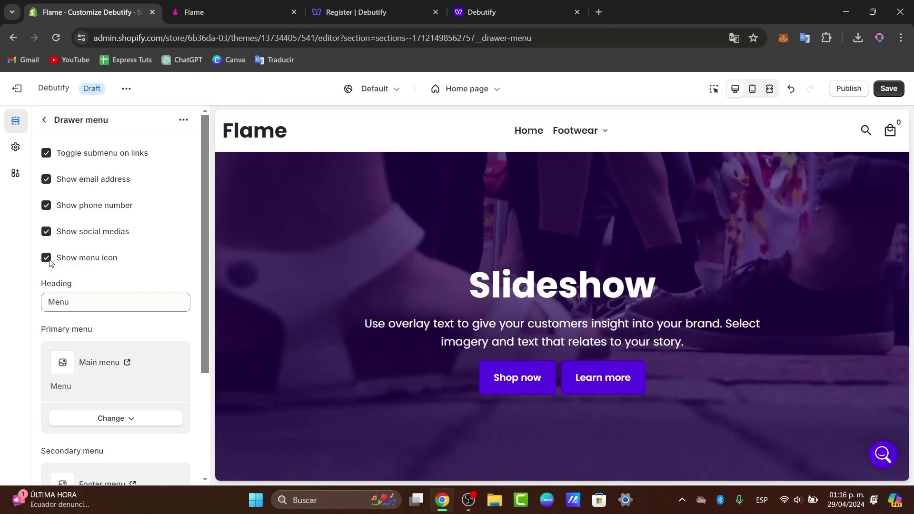
left_click(127, 306)
key("ctrl+a")
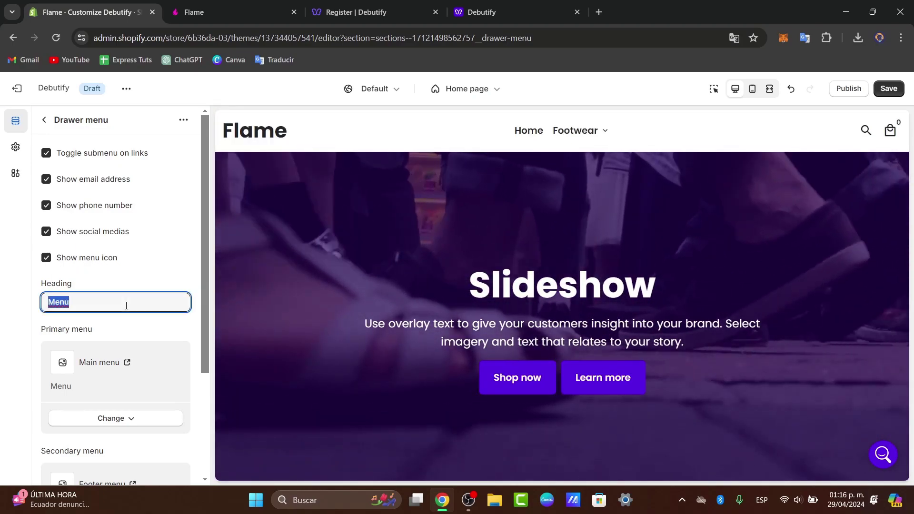
- Change the drawer's Theme Settings icon style from Outlined to Filled
scroll(128, 324, "down", 3)
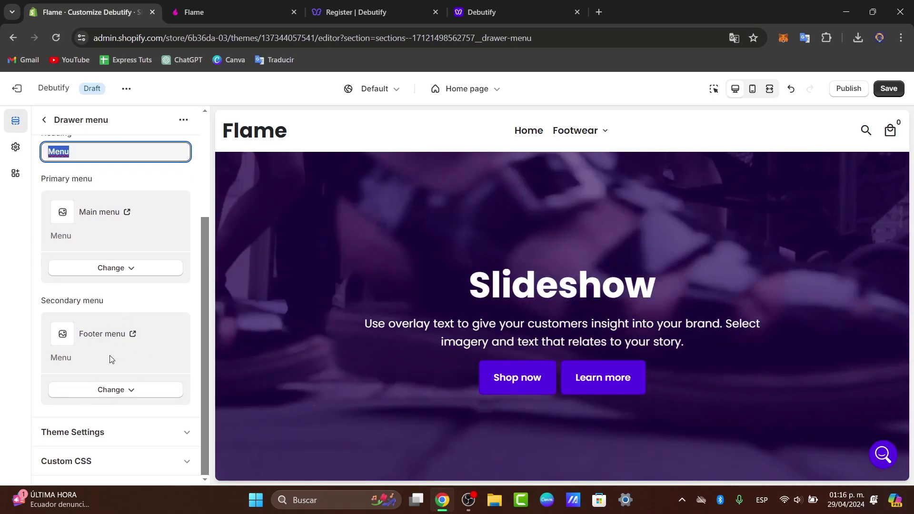
scroll(109, 360, "up", 3)
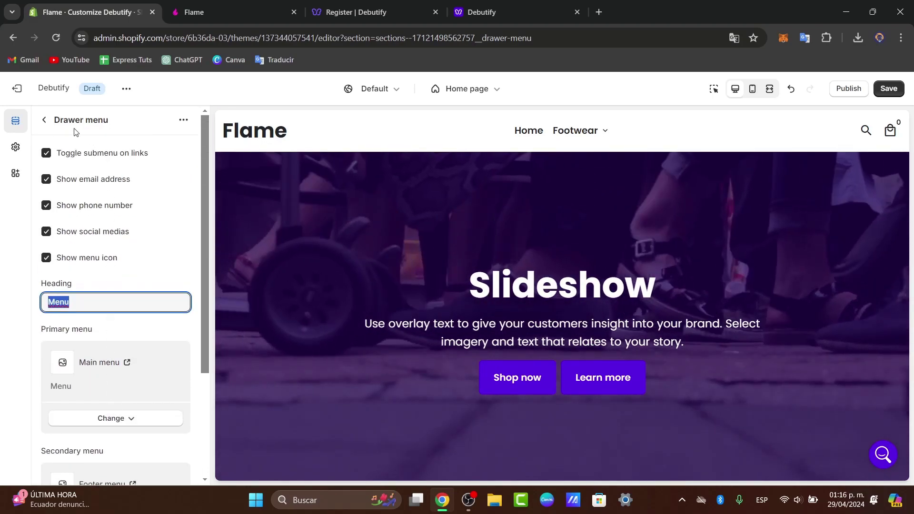
scroll(123, 322, "down", 3)
left_click(152, 427)
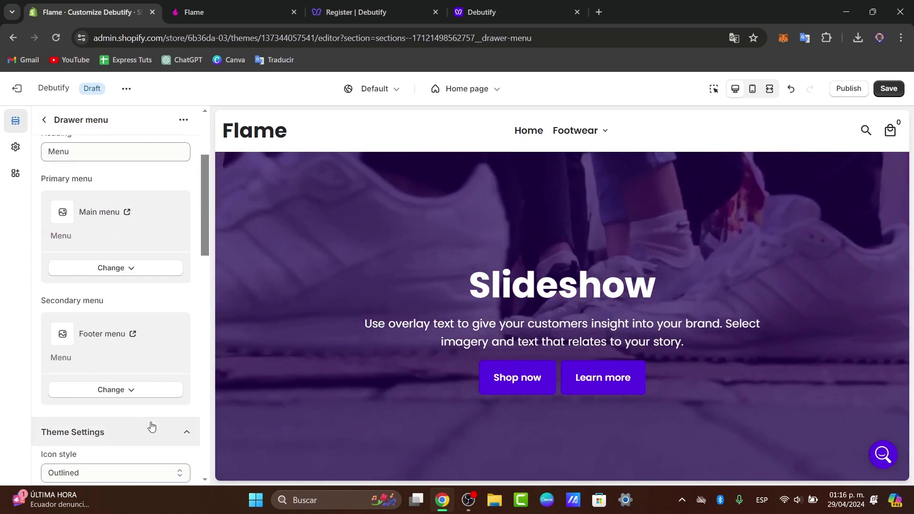
scroll(151, 427, "down", 5)
left_click(130, 235)
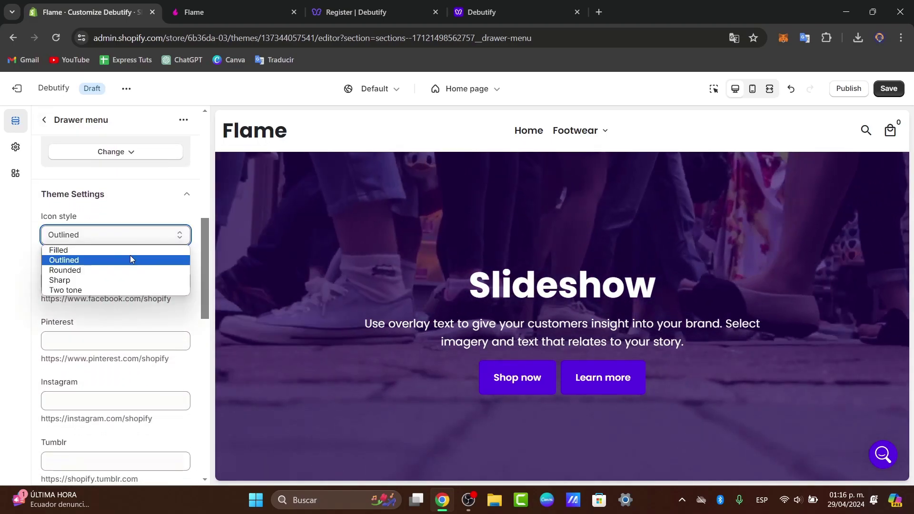
left_click(130, 260)
left_click(122, 238)
left_click(119, 250)
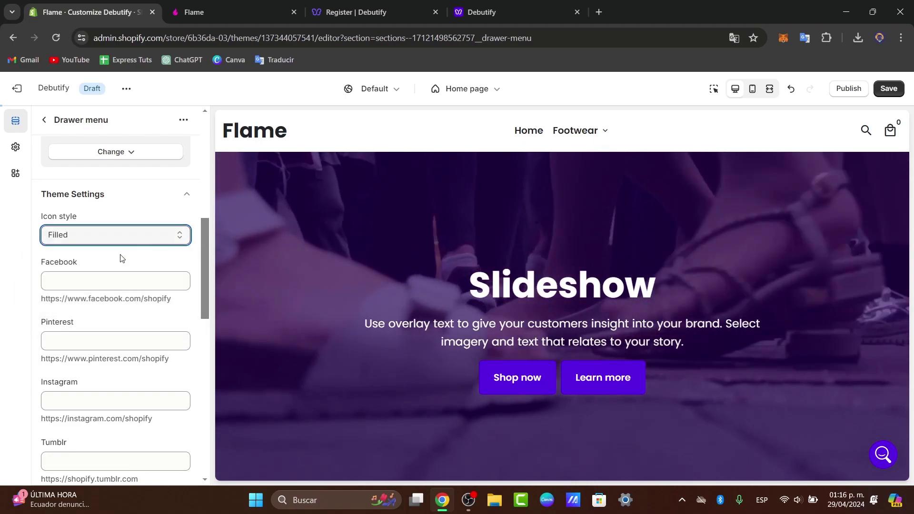
scroll(133, 231, "up", 8)
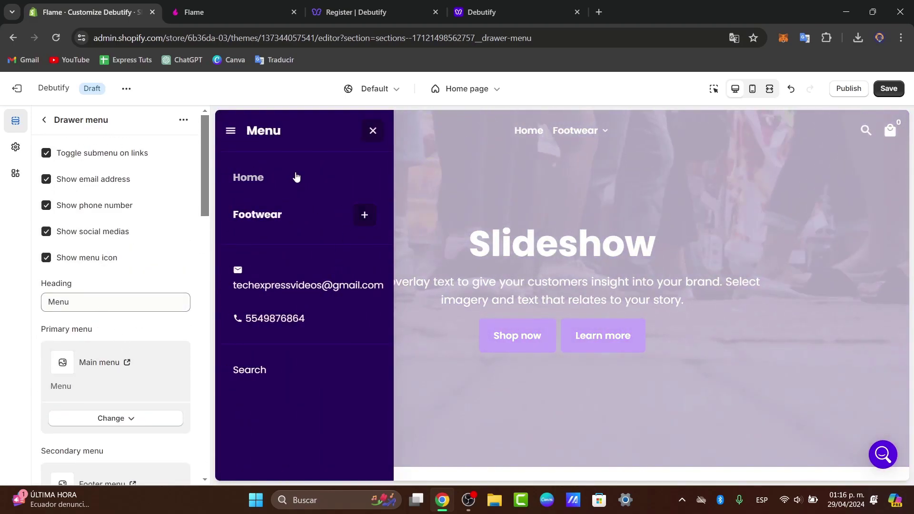
- Browse the Debutify app's setup Dashboard, then switch back to the Customize Debutify editor tab
left_click(44, 120)
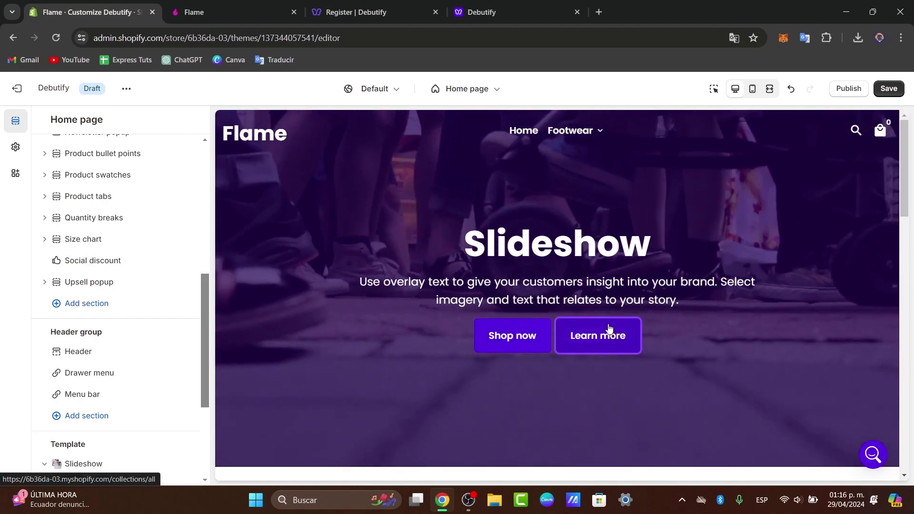
left_click(545, 4)
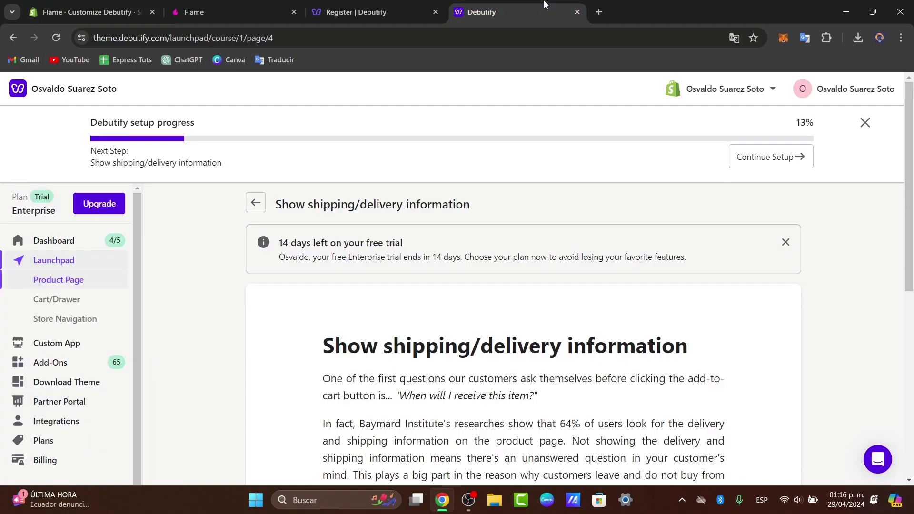
left_click(82, 236)
scroll(526, 342, "down", 1)
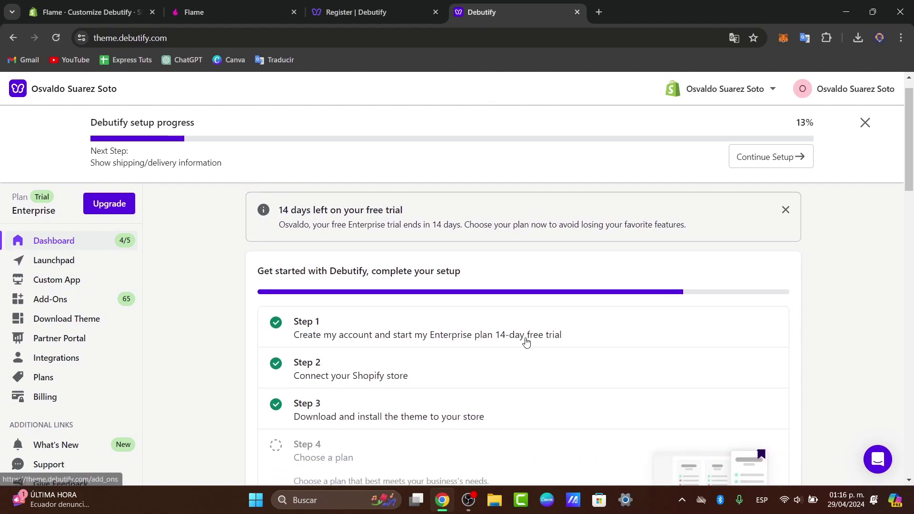
scroll(526, 342, "down", 6)
scroll(526, 342, "up", 7)
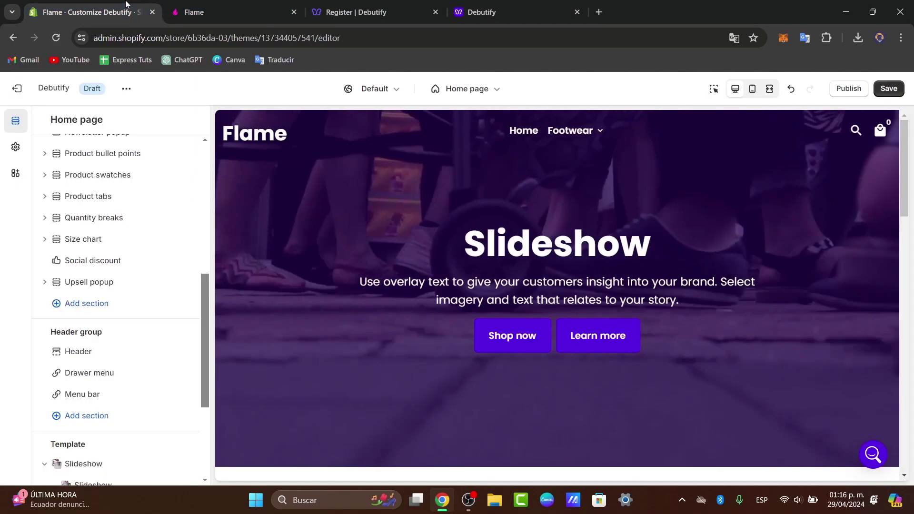
left_click(95, 11)
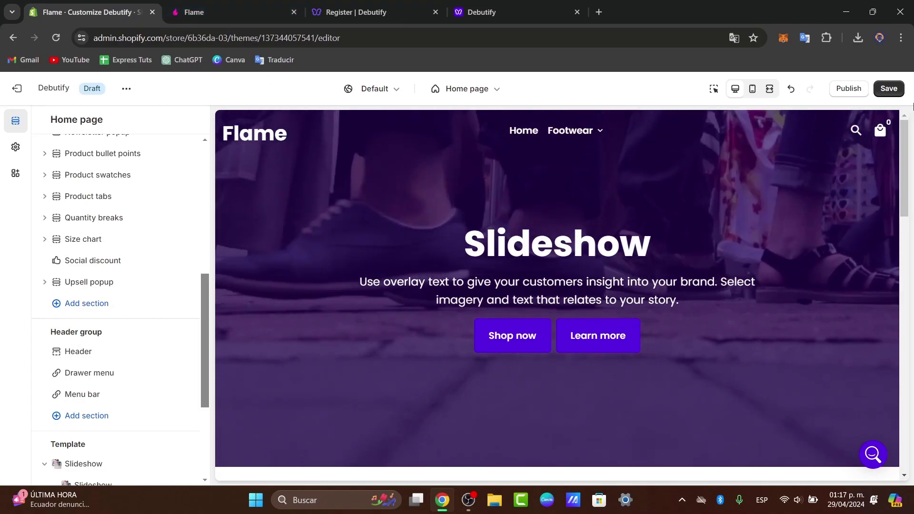
- Save the Debutify theme edits with Ctrl+S and exit to the Themes overview
key("ctrl+s")
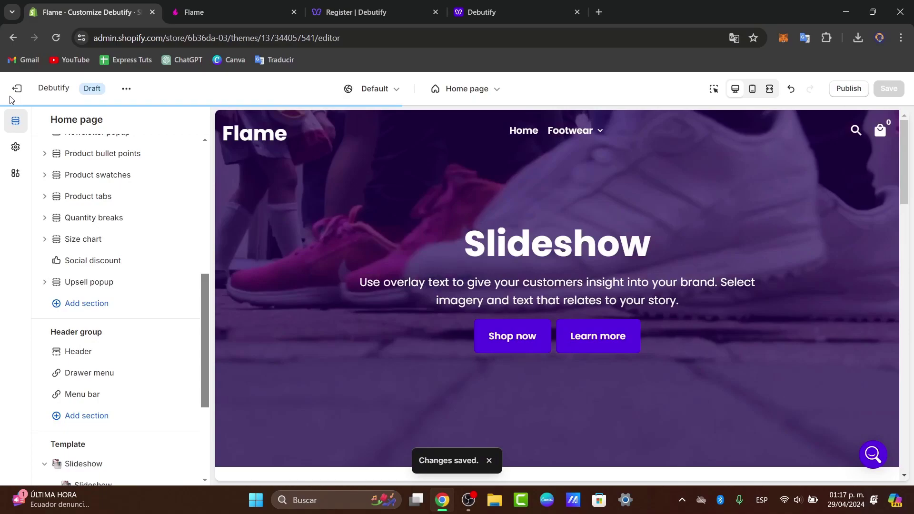
left_click(118, 101)
scroll(803, 282, "down", 4)
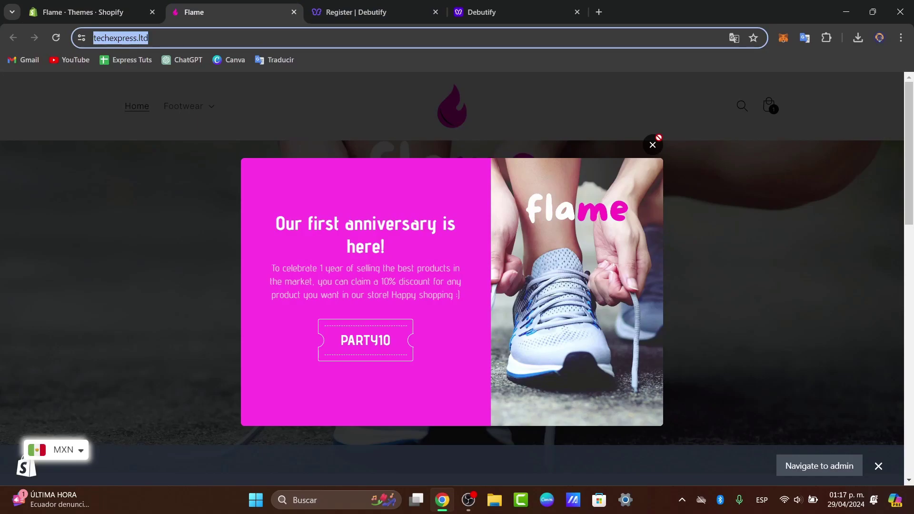
left_click(524, 6)
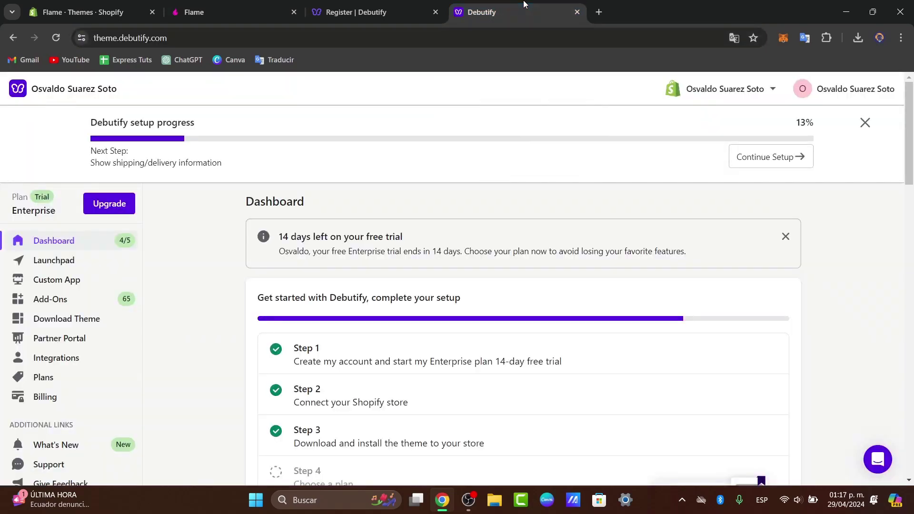
scroll(313, 308, "down", 4)
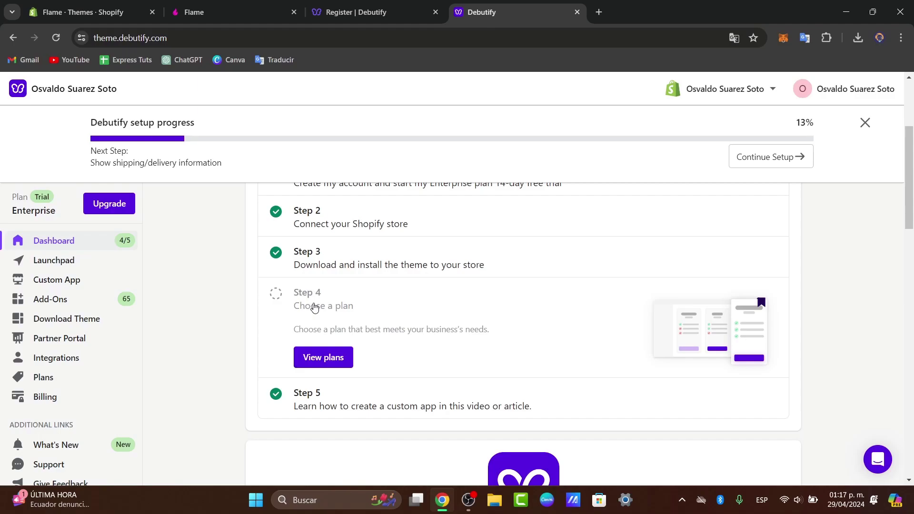
scroll(378, 337, "down", 10)
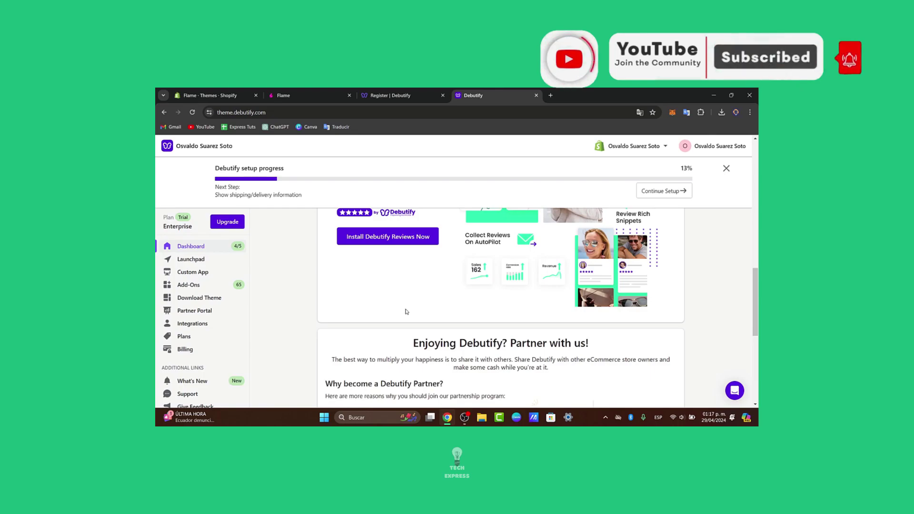
scroll(407, 312, "down", 5)
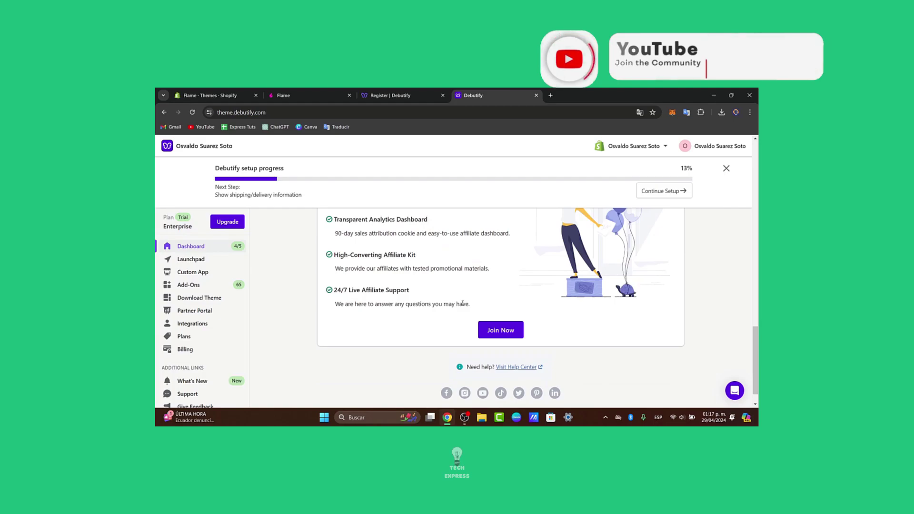